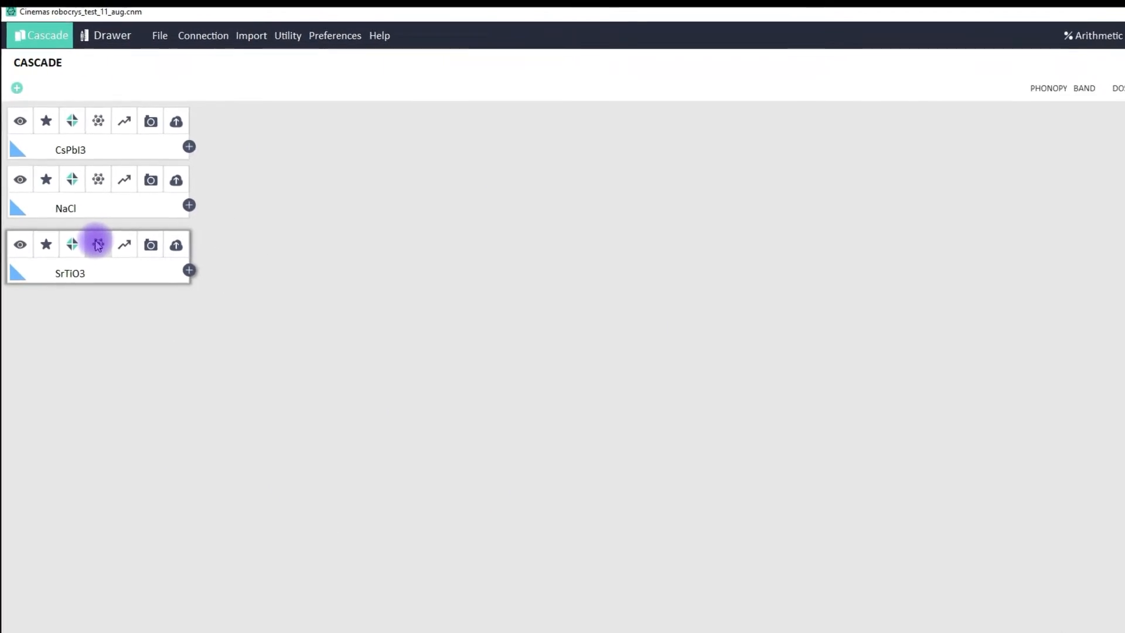
Look through the SrTiO3, NaCl and CsPbI3 structures in the viewer, then return to SrTiO3.
{"action": "left_click", "coordinate": [110, 273]}
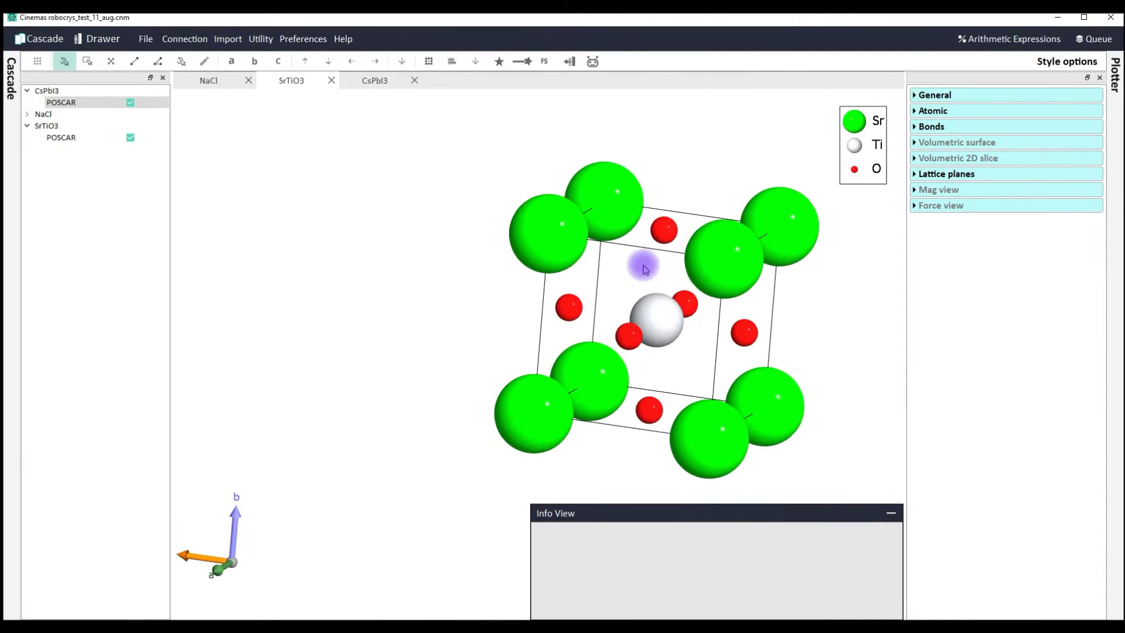
{"action": "left_click_drag", "start_coordinate": [644, 269], "coordinate": [647, 319]}
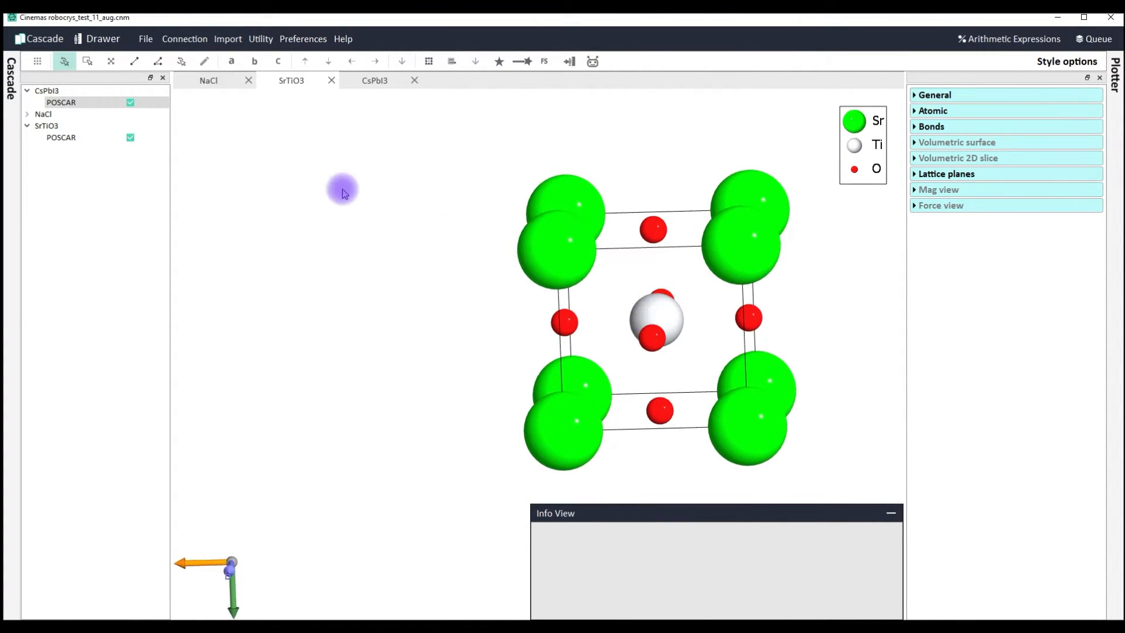
{"action": "left_click", "coordinate": [208, 79]}
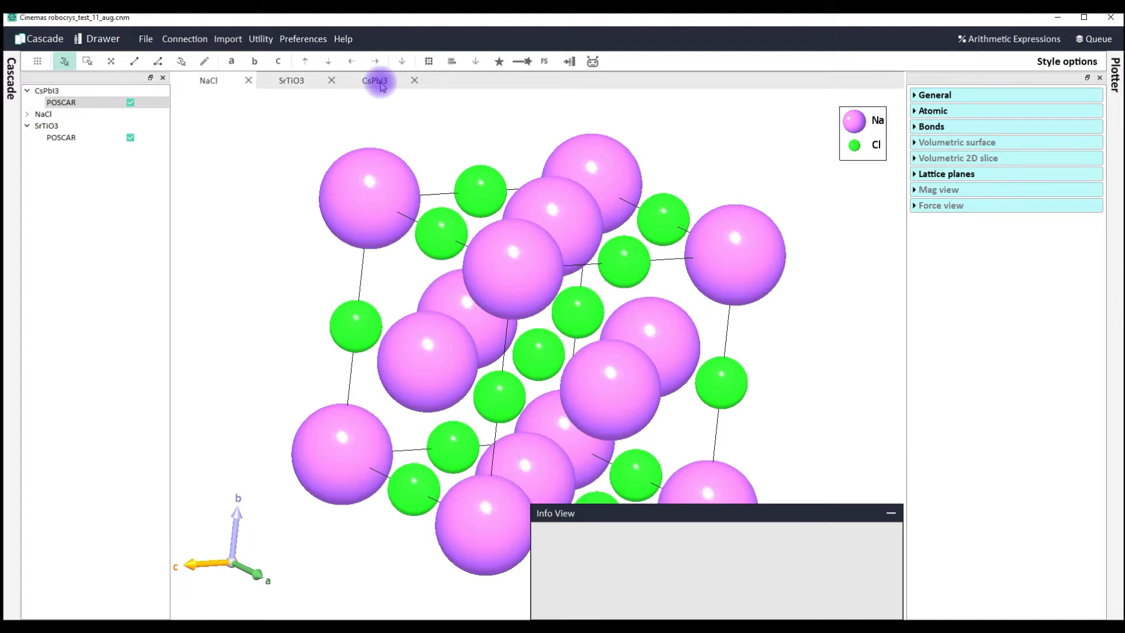
{"action": "left_click", "coordinate": [369, 82]}
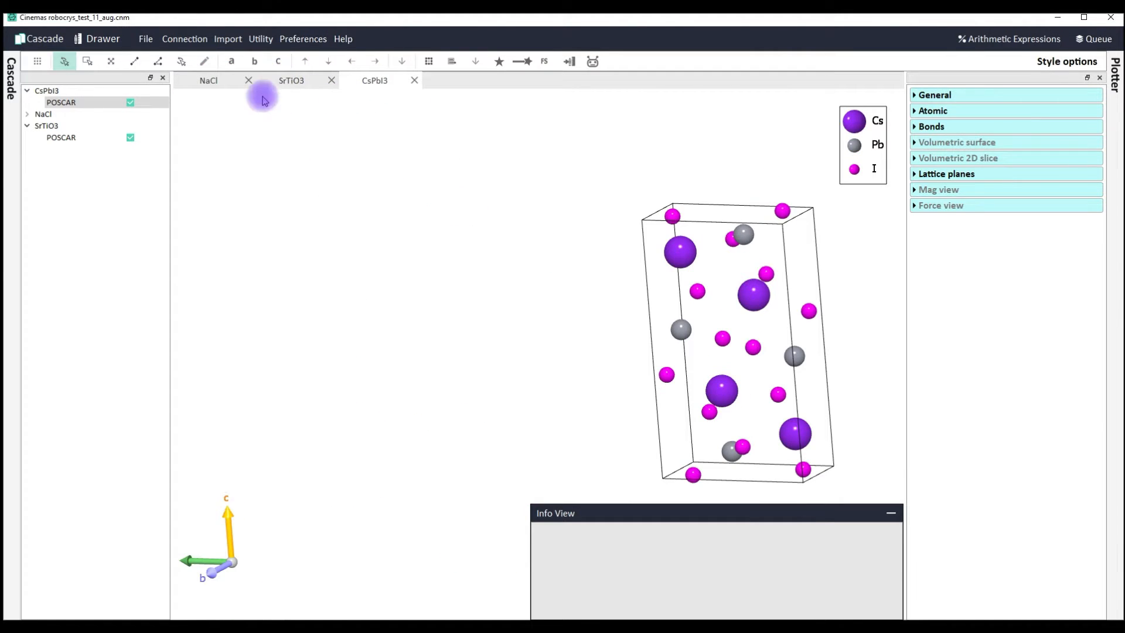
{"action": "left_click", "coordinate": [293, 85]}
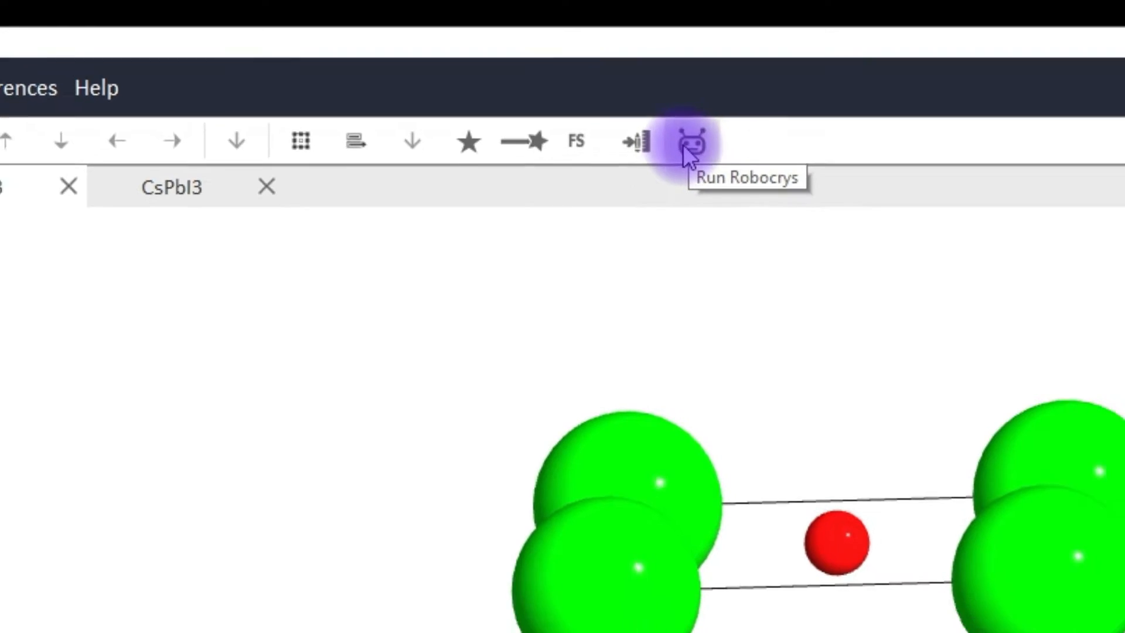
Run Robocrys on the SrTiO3 structure with the unicode format, moving the description window aside from the model.
{"action": "left_click", "coordinate": [709, 160]}
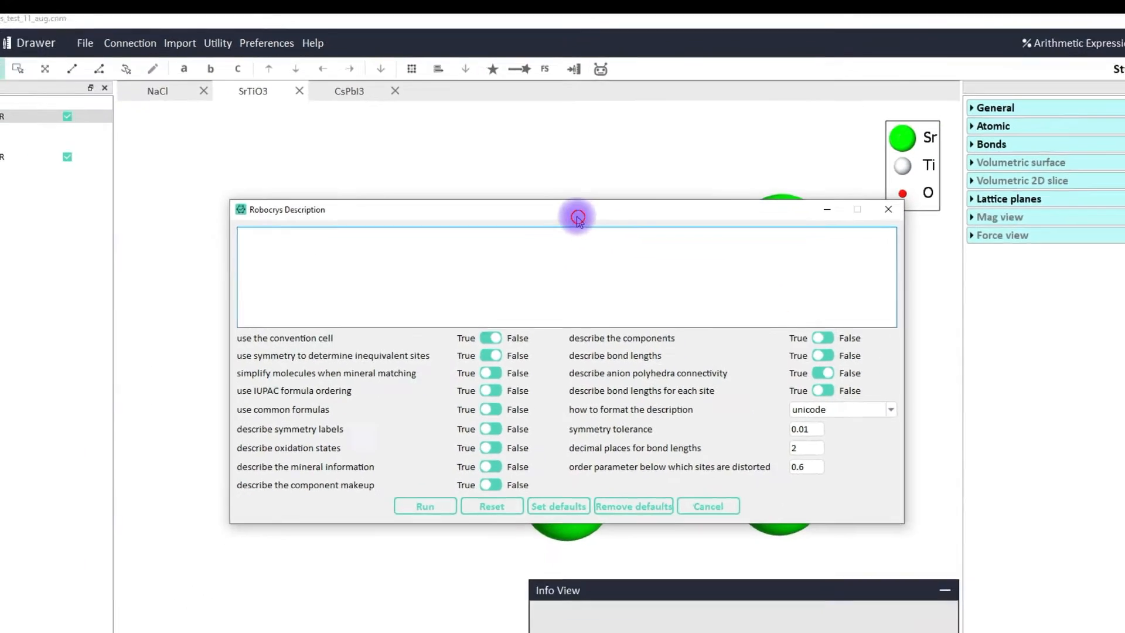
{"action": "left_click_drag", "start_coordinate": [599, 284], "coordinate": [247, 202]}
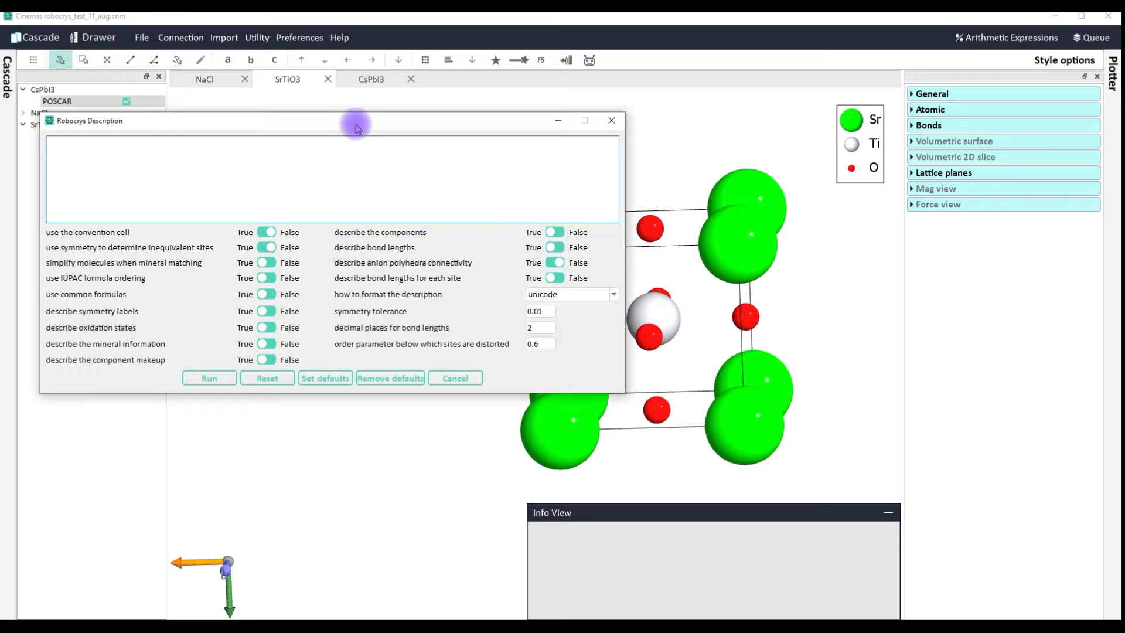
{"action": "left_click_drag", "start_coordinate": [356, 125], "coordinate": [376, 116]}
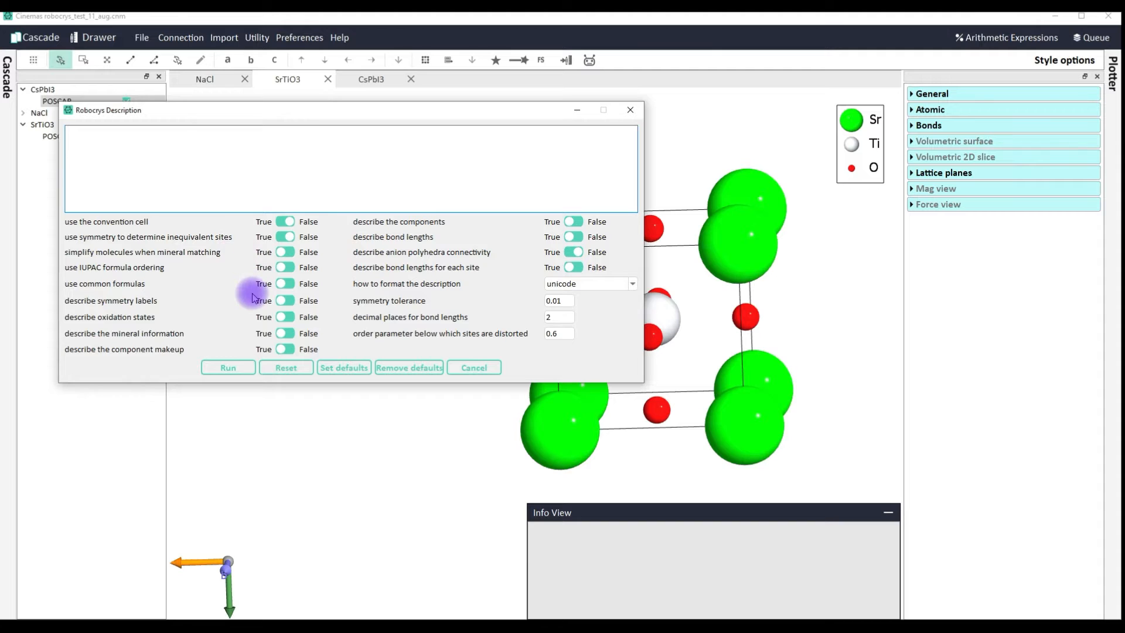
{"action": "left_click", "coordinate": [237, 368]}
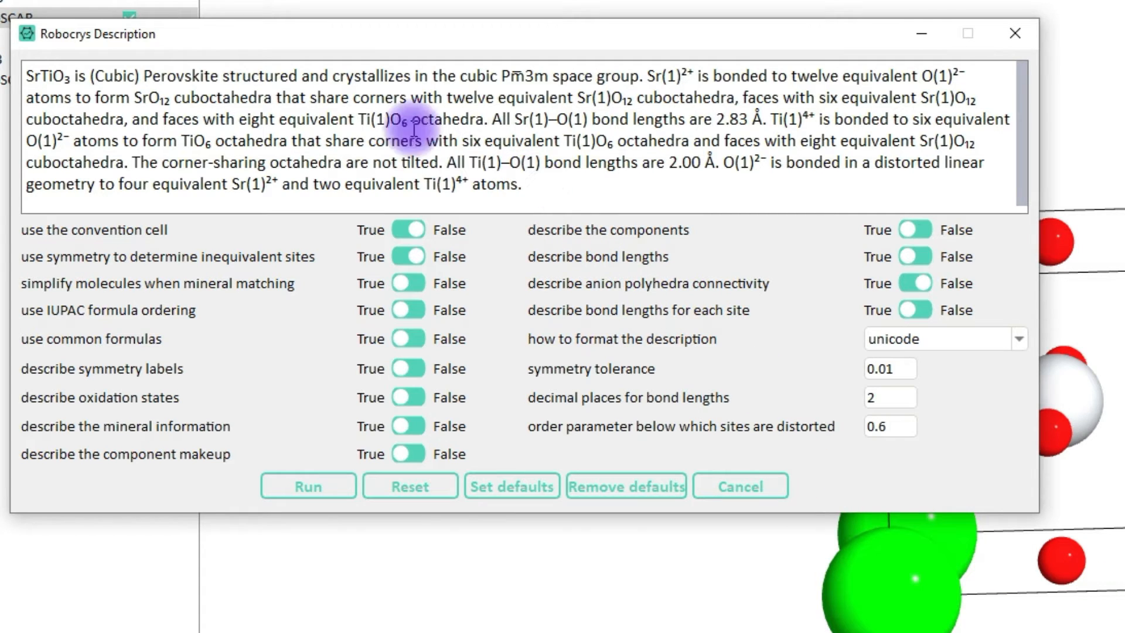
Examine the formula, mineral type, space group, site label and Sr–O bond length in the generated SrTiO3 description.
{"action": "double_click", "coordinate": [57, 77]}
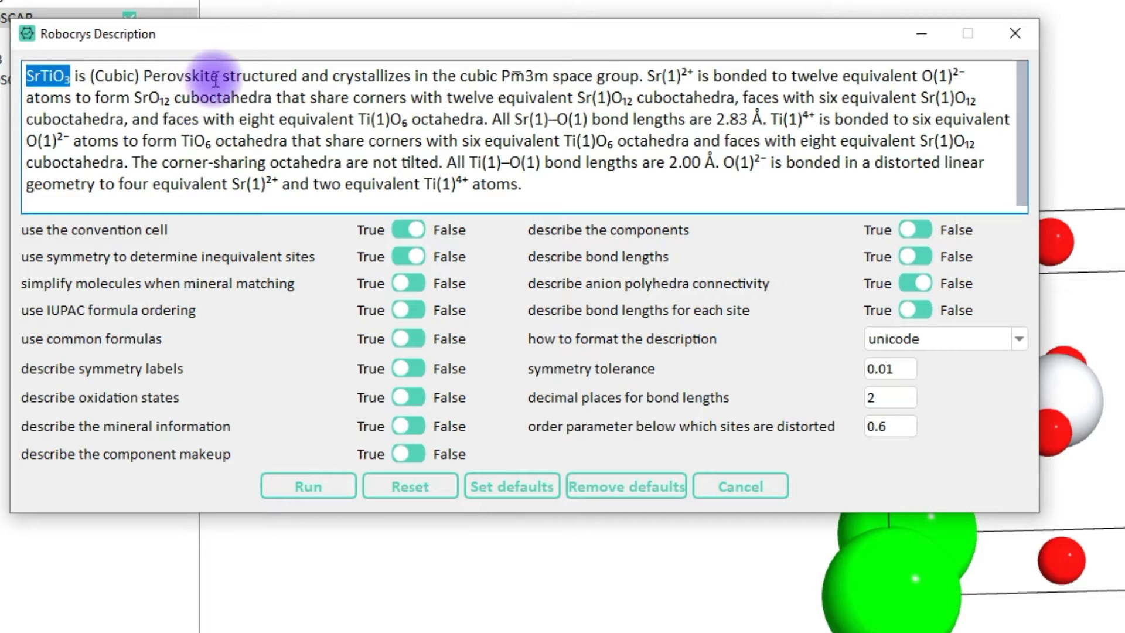
{"action": "left_click_drag", "start_coordinate": [210, 76], "coordinate": [146, 75]}
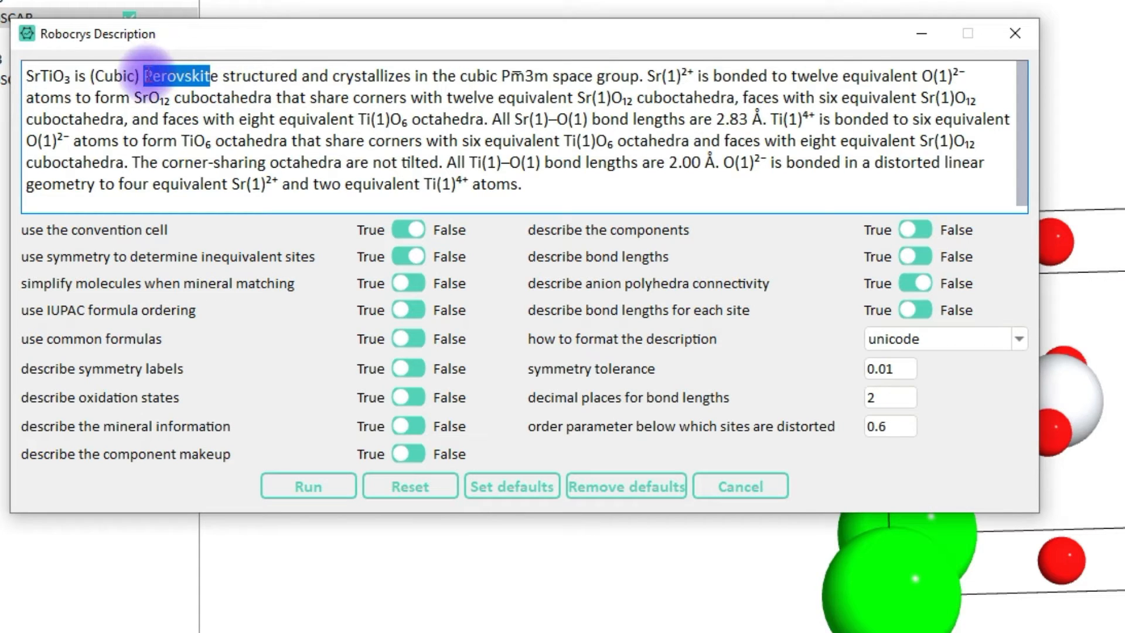
{"action": "left_click_drag", "start_coordinate": [546, 76], "coordinate": [502, 76]}
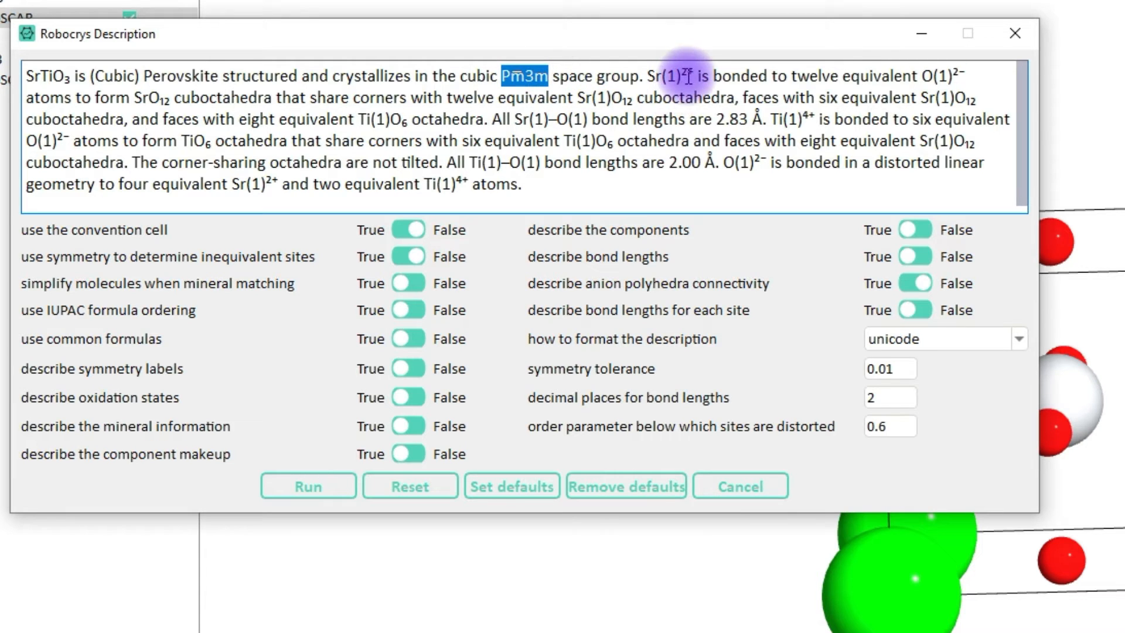
{"action": "left_click_drag", "start_coordinate": [681, 75], "coordinate": [662, 80]}
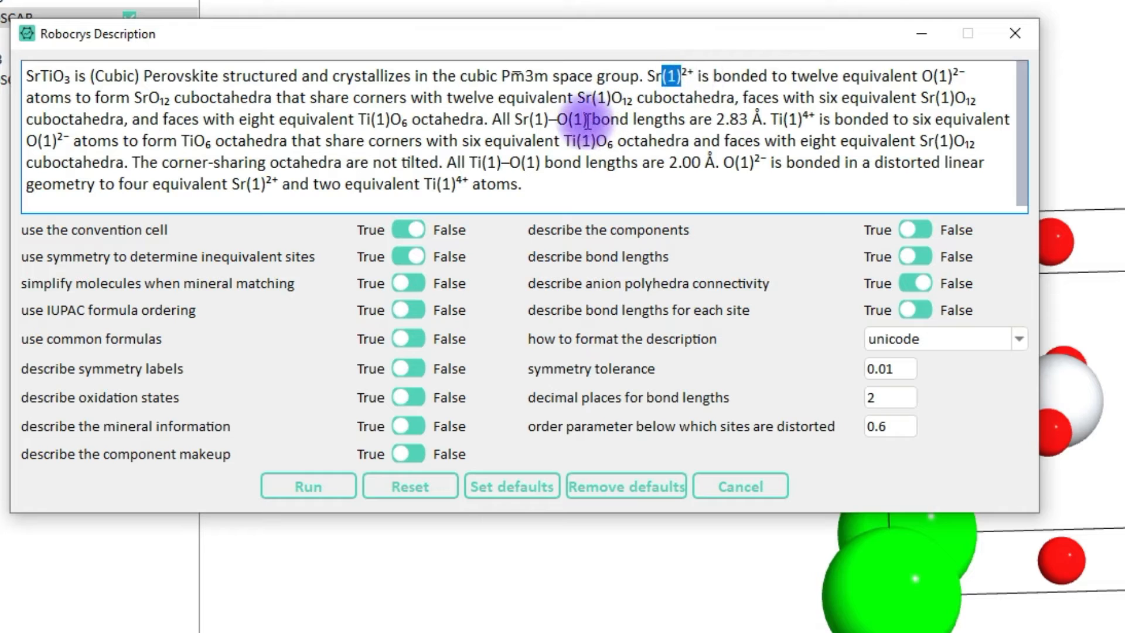
{"action": "left_click_drag", "start_coordinate": [592, 120], "coordinate": [771, 118]}
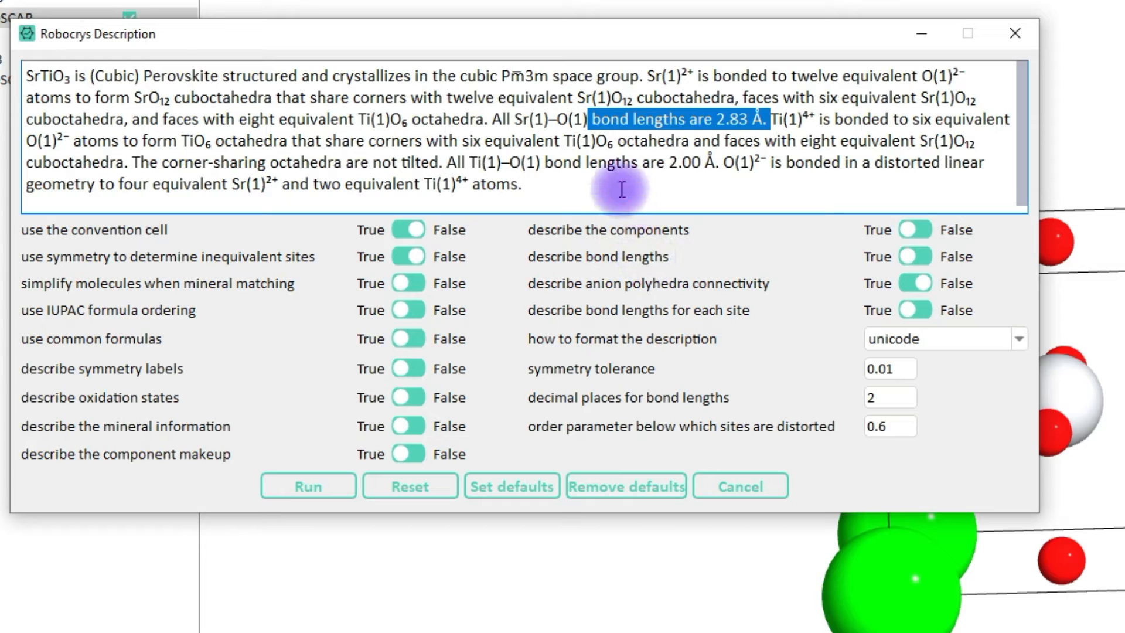
Open a second Robocrys description window for SrTiO3 and generate its text in latex format.
{"action": "left_click", "coordinate": [1019, 339]}
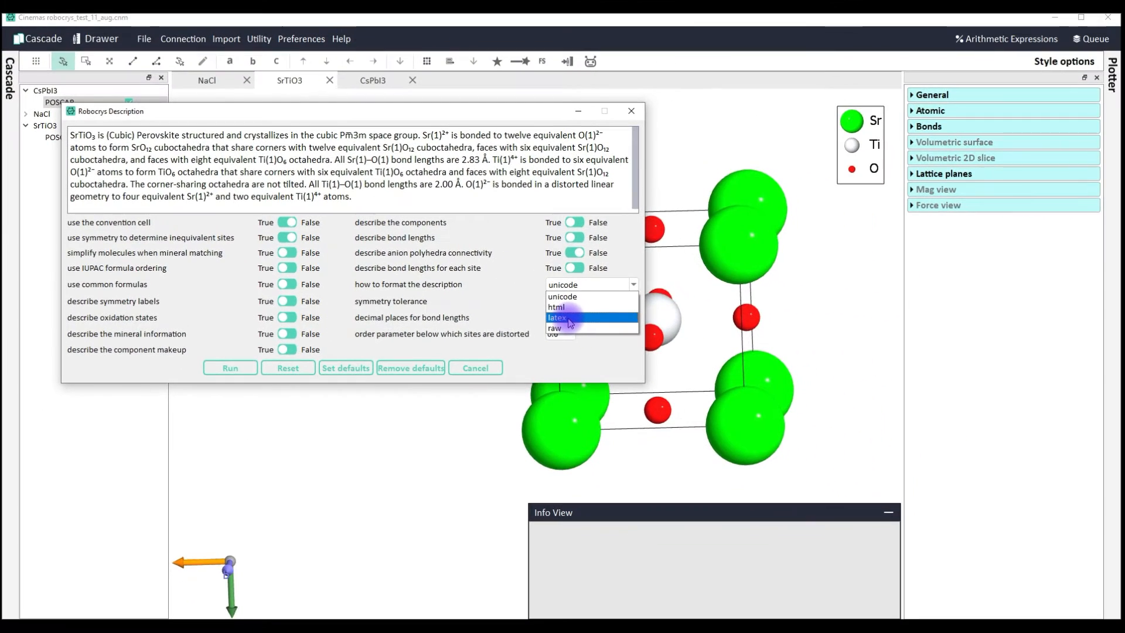
{"action": "left_click", "coordinate": [530, 318]}
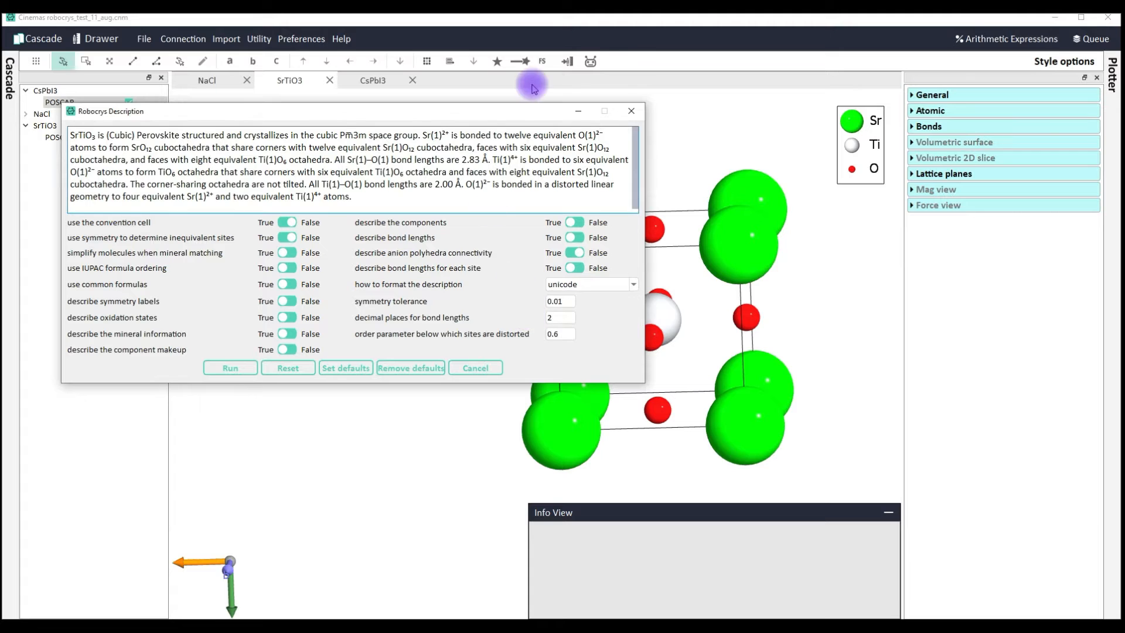
{"action": "left_click", "coordinate": [590, 61]}
{"action": "left_click_drag", "start_coordinate": [548, 188], "coordinate": [515, 260]}
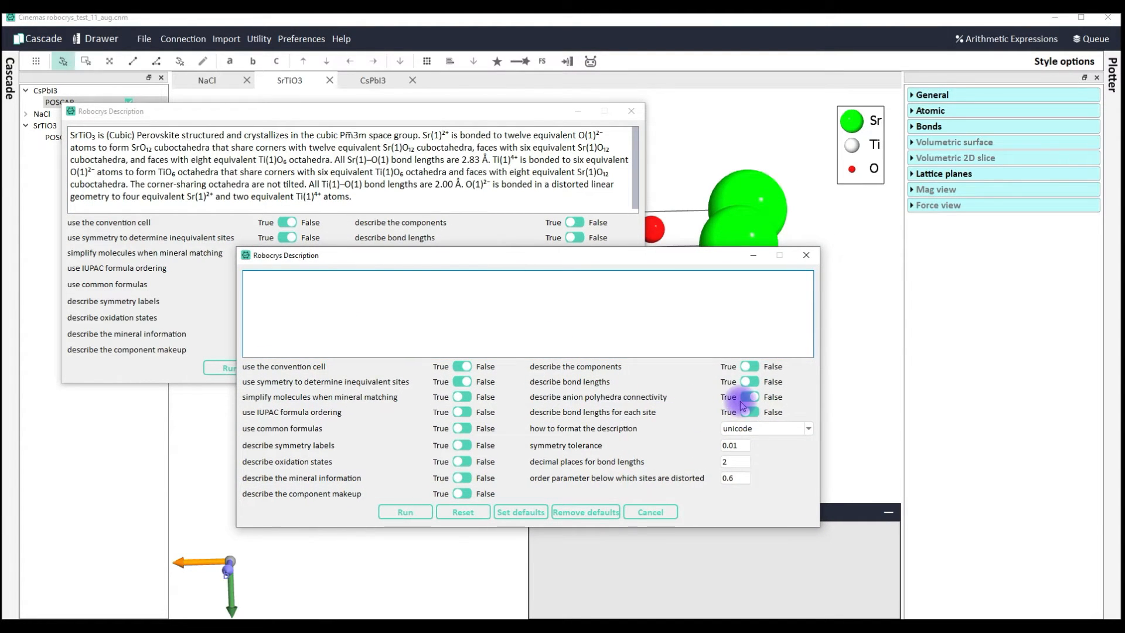
{"action": "left_click", "coordinate": [753, 428]}
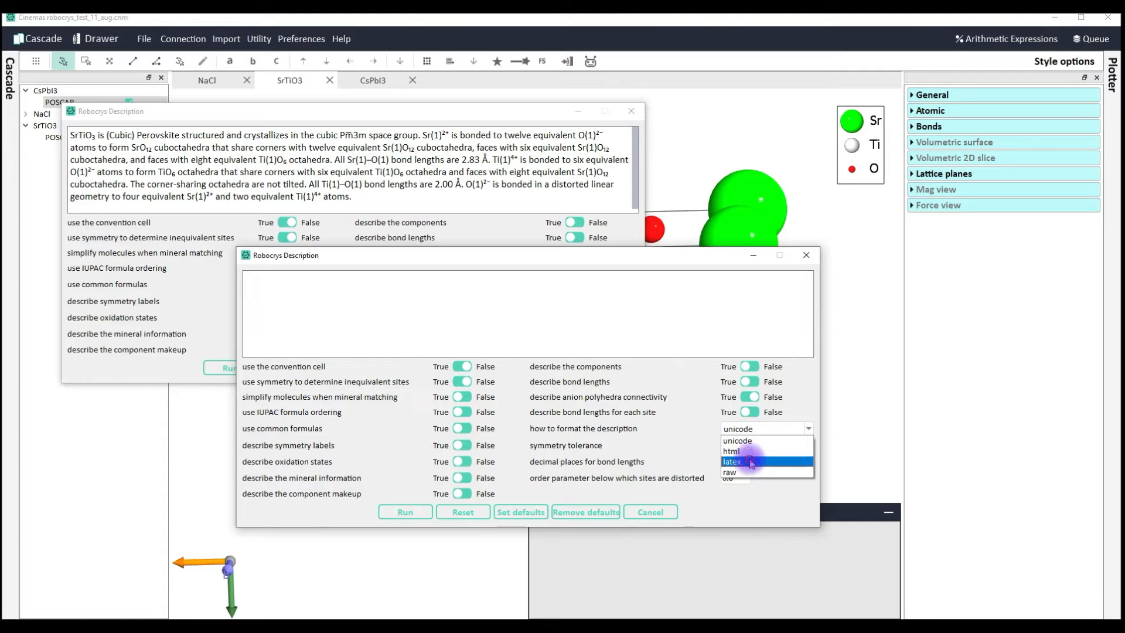
{"action": "left_click", "coordinate": [739, 462]}
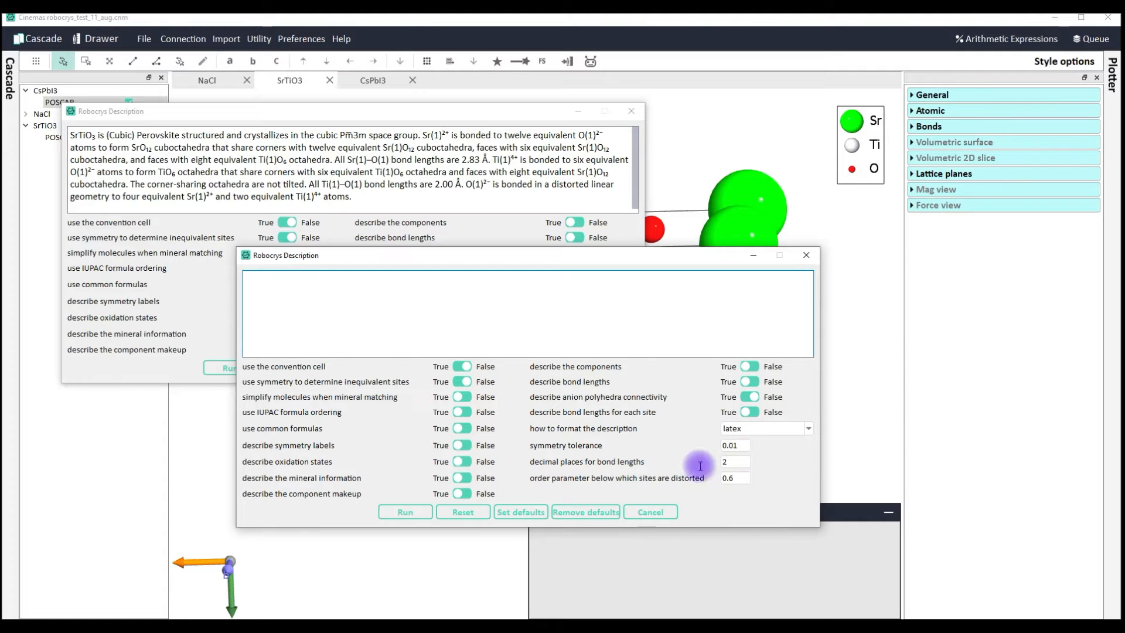
{"action": "left_click", "coordinate": [418, 516]}
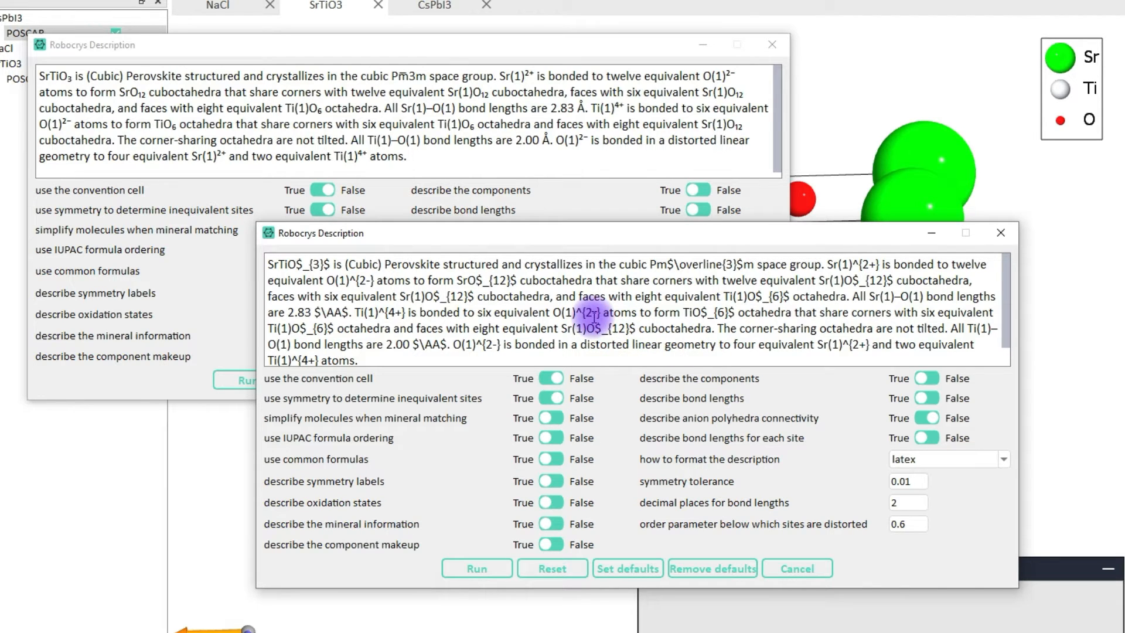
Compare how the ångström symbol and the oxygen charge superscript are written in the unicode and latex descriptions.
{"action": "left_click", "coordinate": [583, 109]}
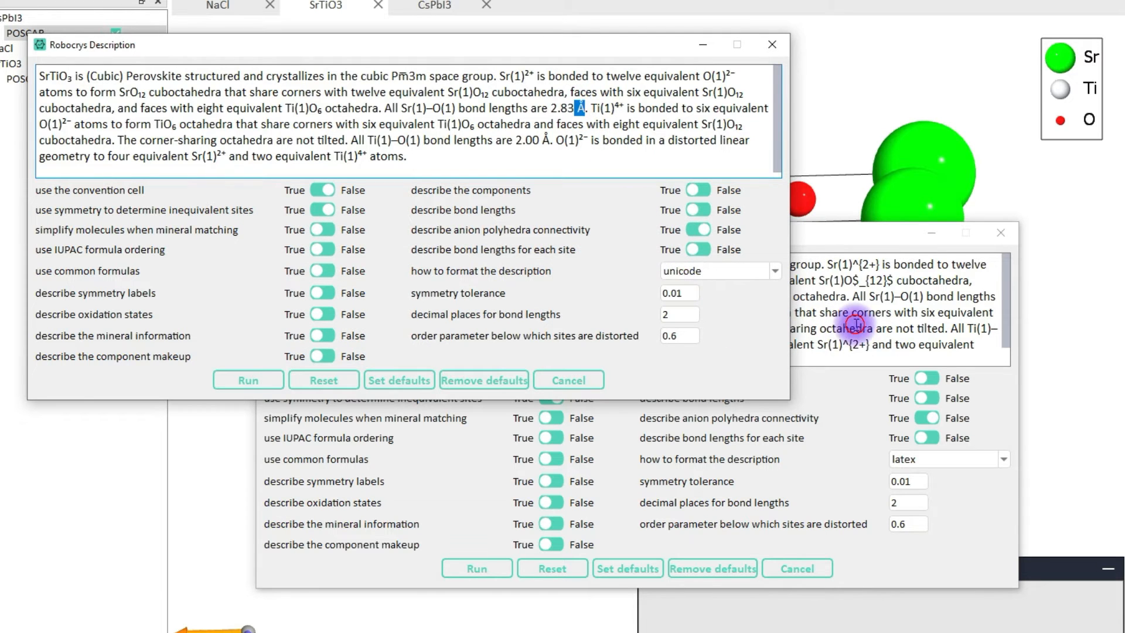
{"action": "left_click", "coordinate": [824, 324]}
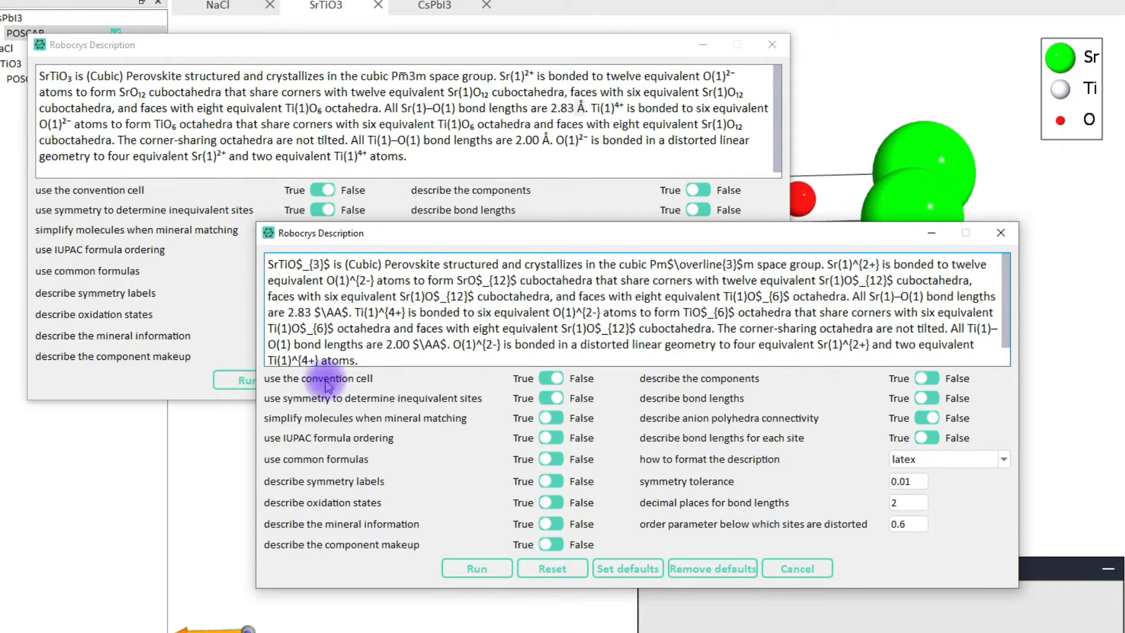
{"action": "left_click_drag", "start_coordinate": [348, 312], "coordinate": [318, 319]}
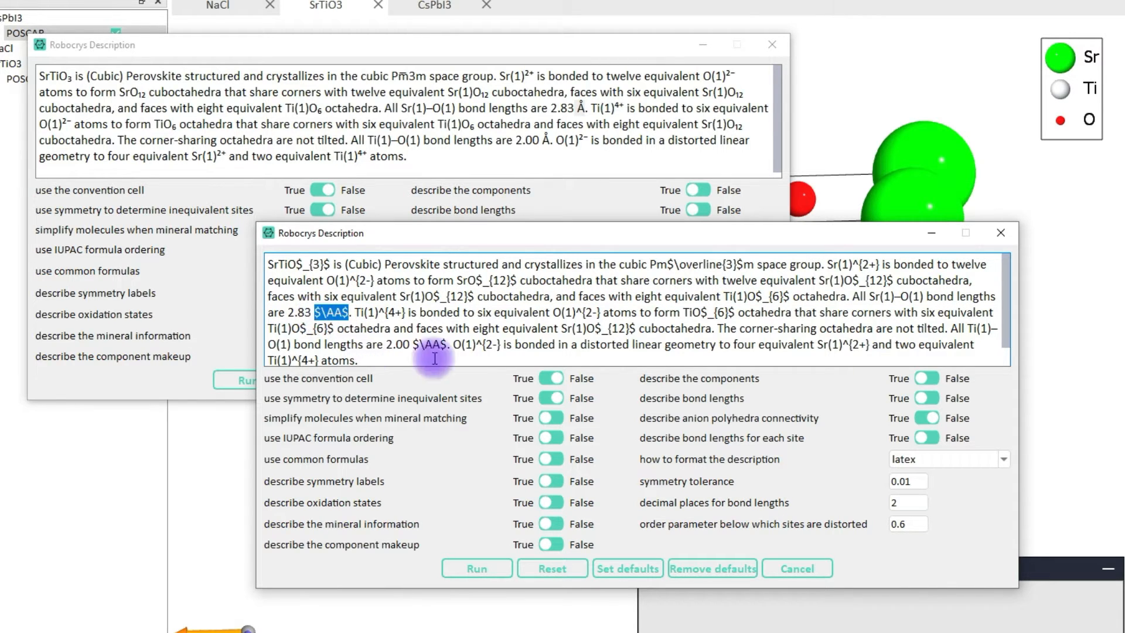
{"action": "left_click_drag", "start_coordinate": [499, 345], "coordinate": [477, 346]}
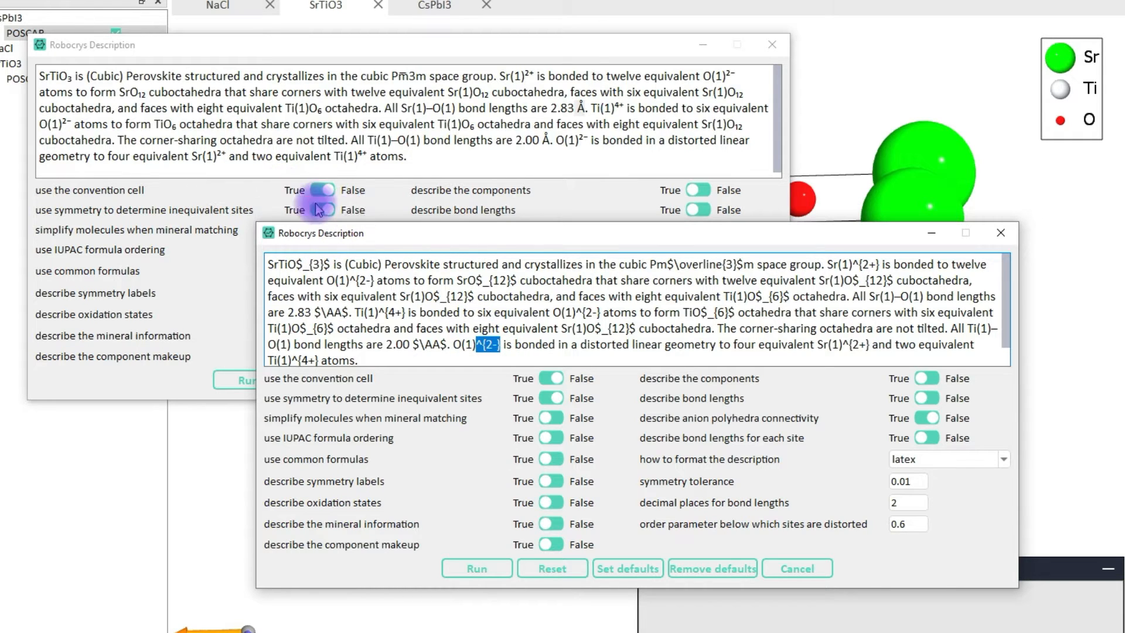
{"action": "left_click_drag", "start_coordinate": [587, 139], "coordinate": [577, 141]}
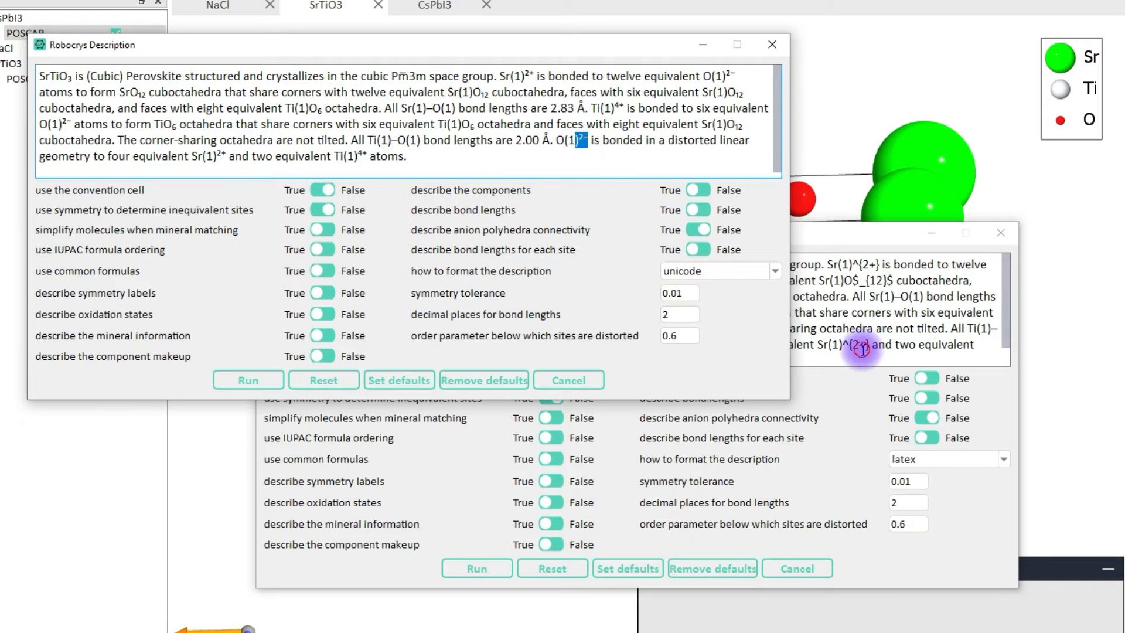
{"action": "left_click", "coordinate": [861, 355]}
{"action": "left_click_drag", "start_coordinate": [600, 313], "coordinate": [575, 316]}
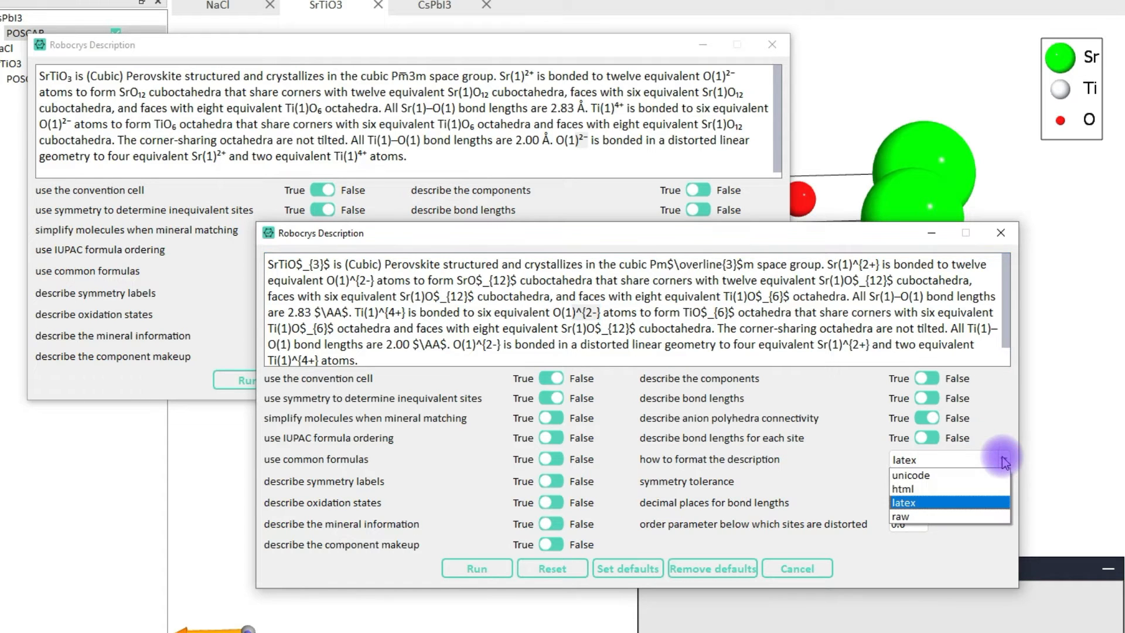
Regenerate the second description in html format and examine its superscript and subscript tags through to the end of the text.
{"action": "left_click", "coordinate": [934, 489]}
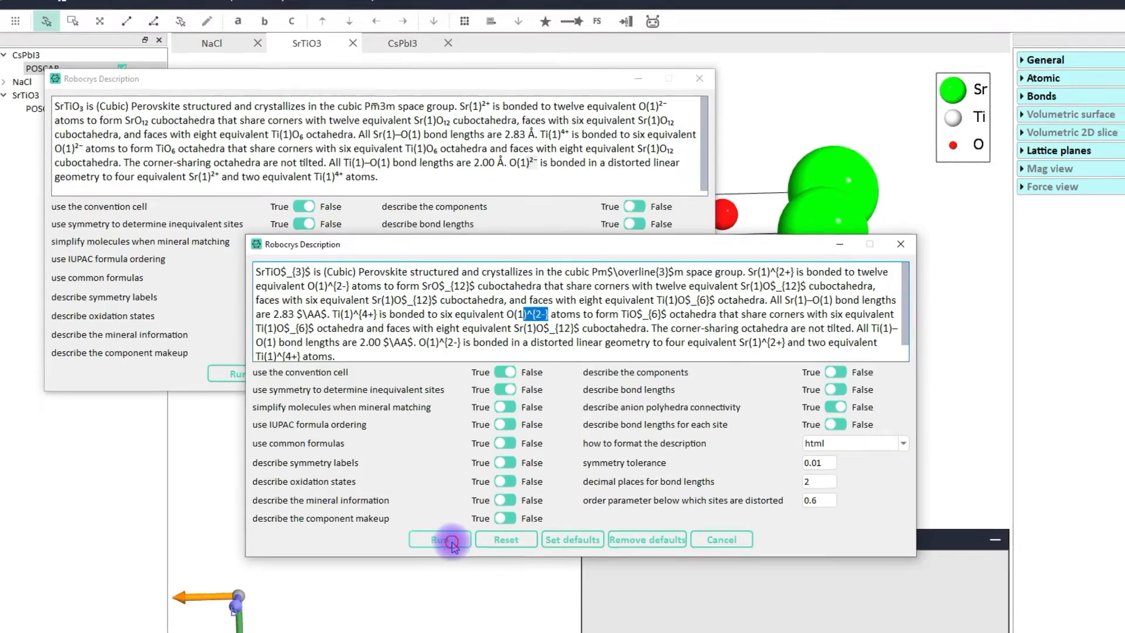
{"action": "left_click", "coordinate": [498, 569]}
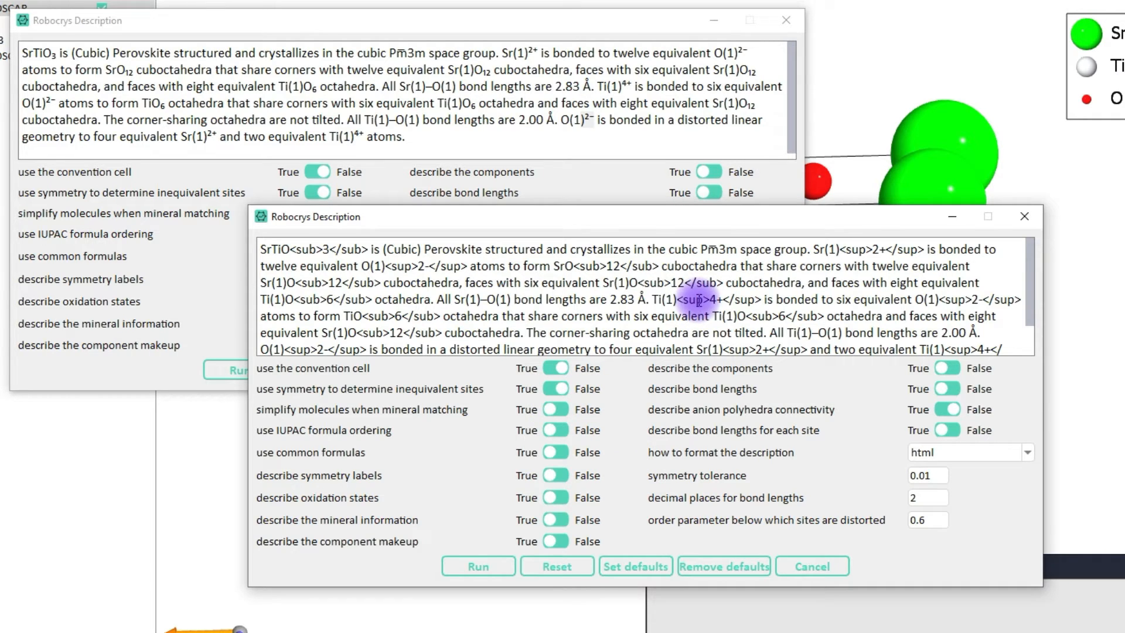
{"action": "left_click_drag", "start_coordinate": [763, 302], "coordinate": [680, 302]}
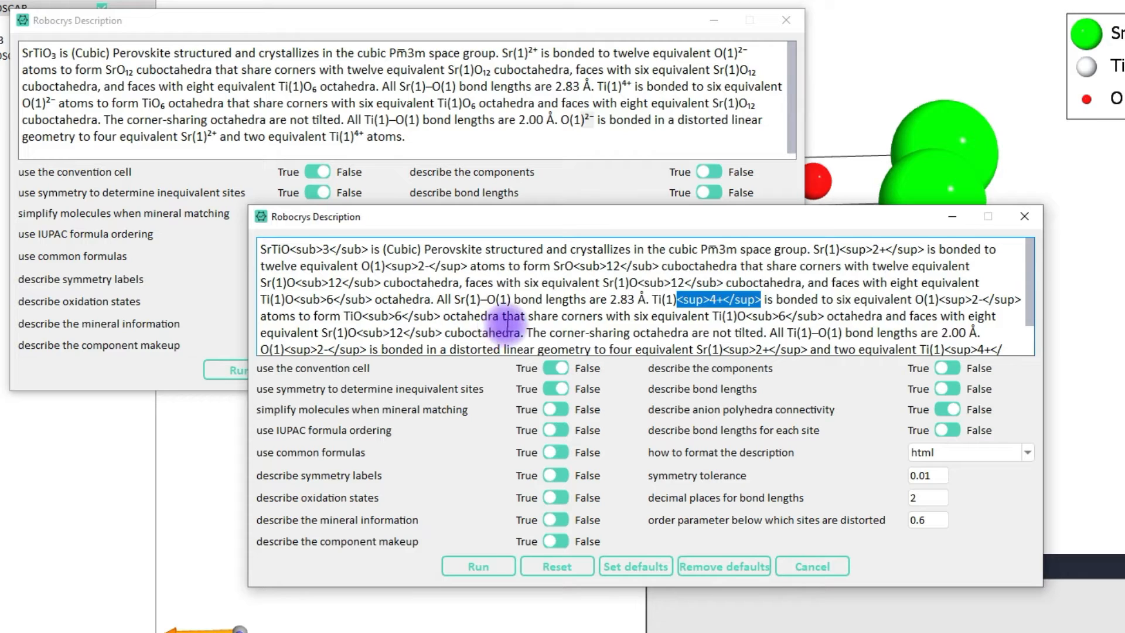
{"action": "scroll", "coordinate": [463, 334], "scroll_direction": "down", "scroll_amount": 1}
{"action": "scroll", "coordinate": [456, 332], "scroll_direction": "up", "scroll_amount": 1}
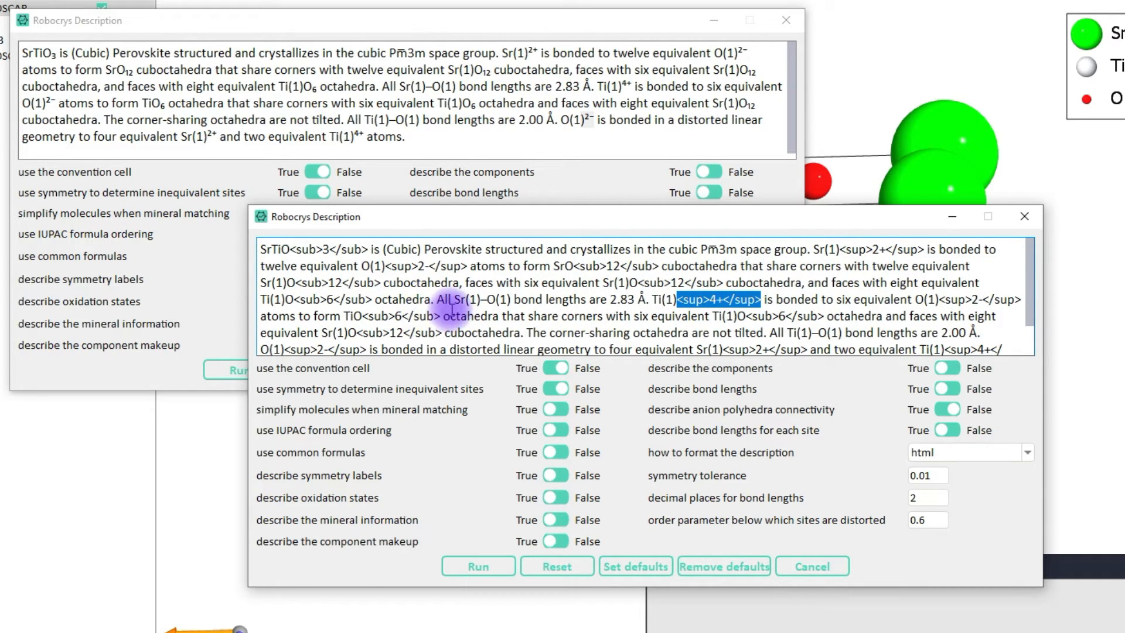
{"action": "scroll", "coordinate": [446, 310], "scroll_direction": "down", "scroll_amount": 1}
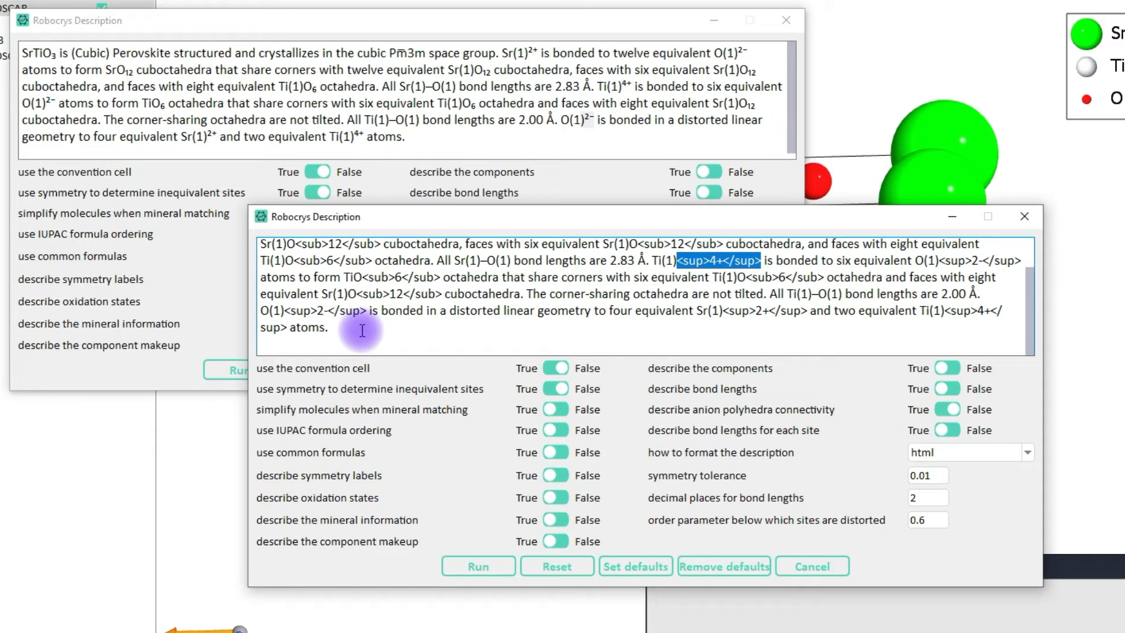
{"action": "scroll", "coordinate": [364, 322], "scroll_direction": "up", "scroll_amount": 1}
Close the html description window and highlight the Ti–O bond length value in the unicode description.
{"action": "left_click", "coordinate": [1024, 216]}
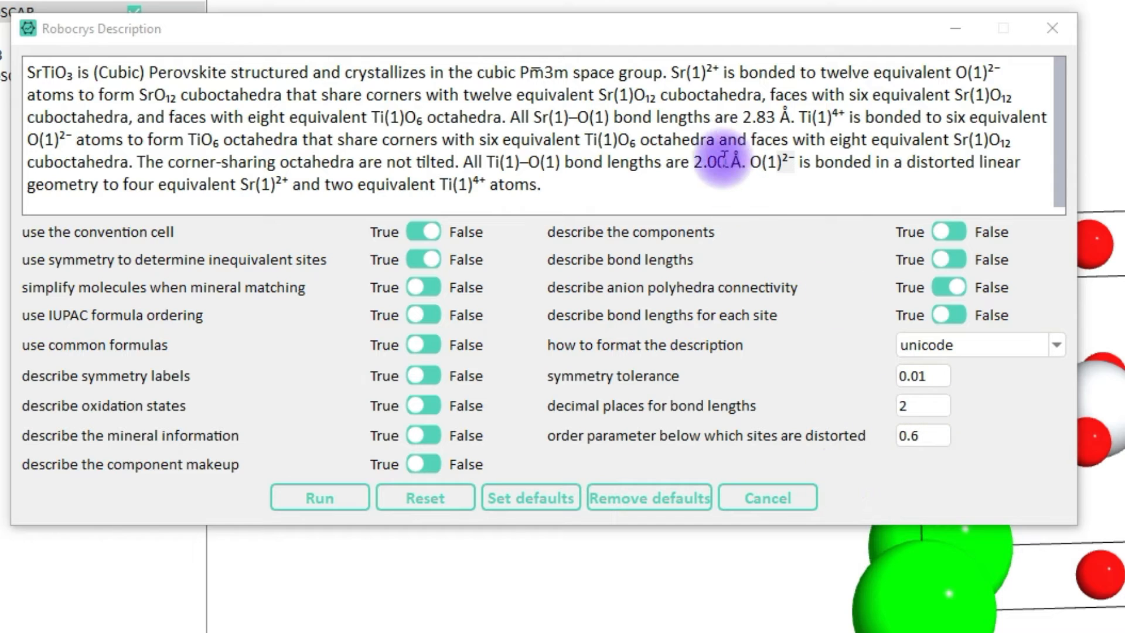
{"action": "left_click_drag", "start_coordinate": [727, 162], "coordinate": [700, 167]}
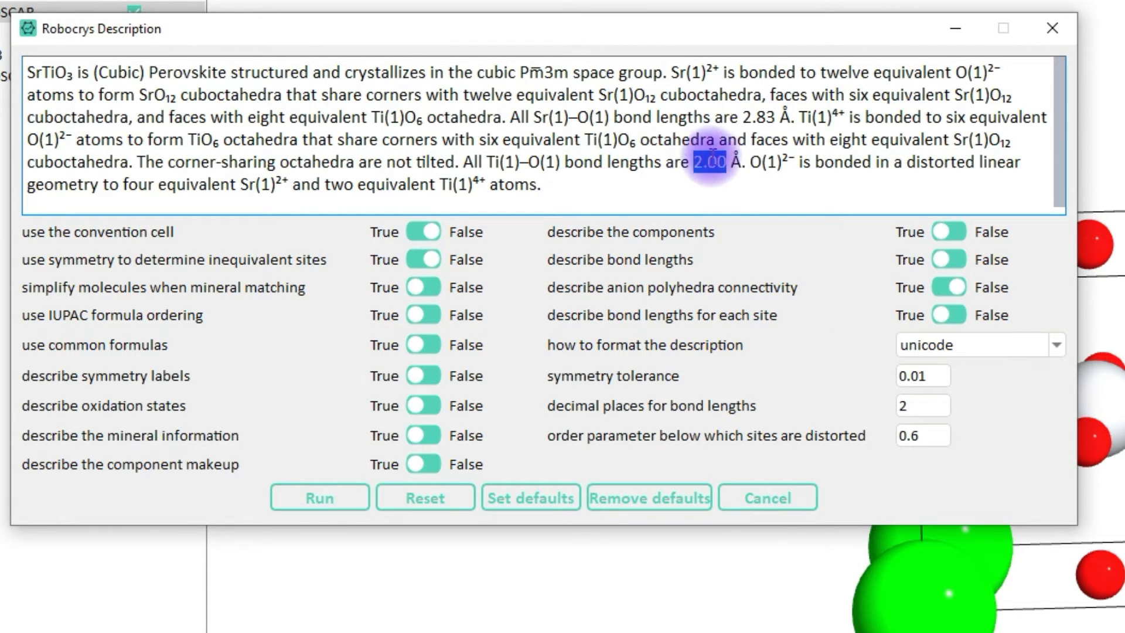
{"action": "double_click", "coordinate": [716, 163]}
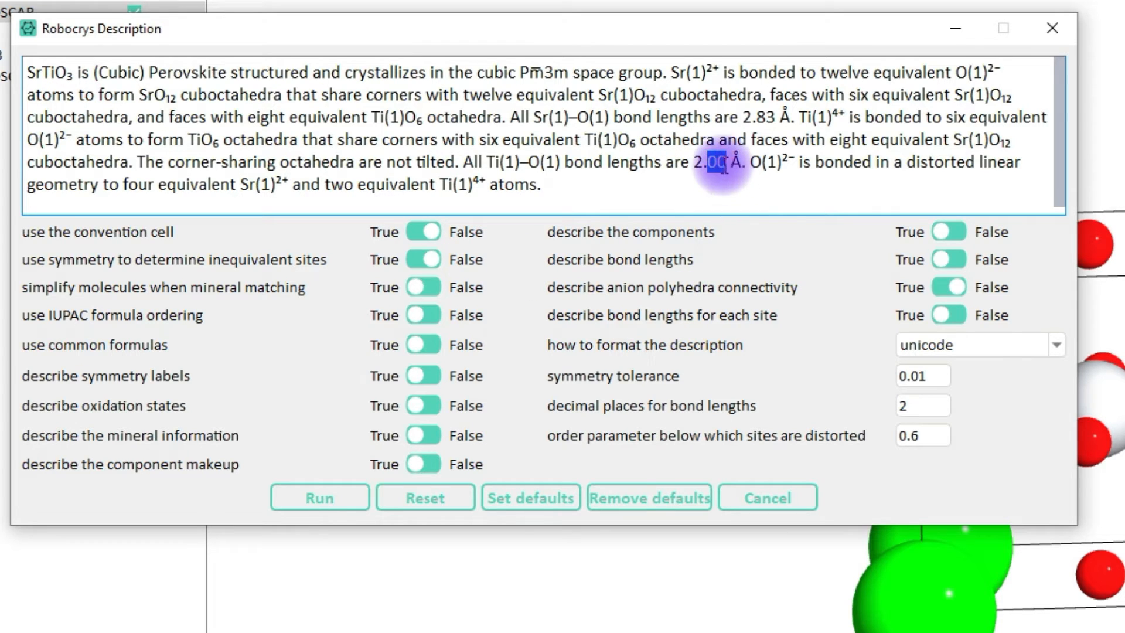
{"action": "left_click_drag", "start_coordinate": [724, 167], "coordinate": [696, 170]}
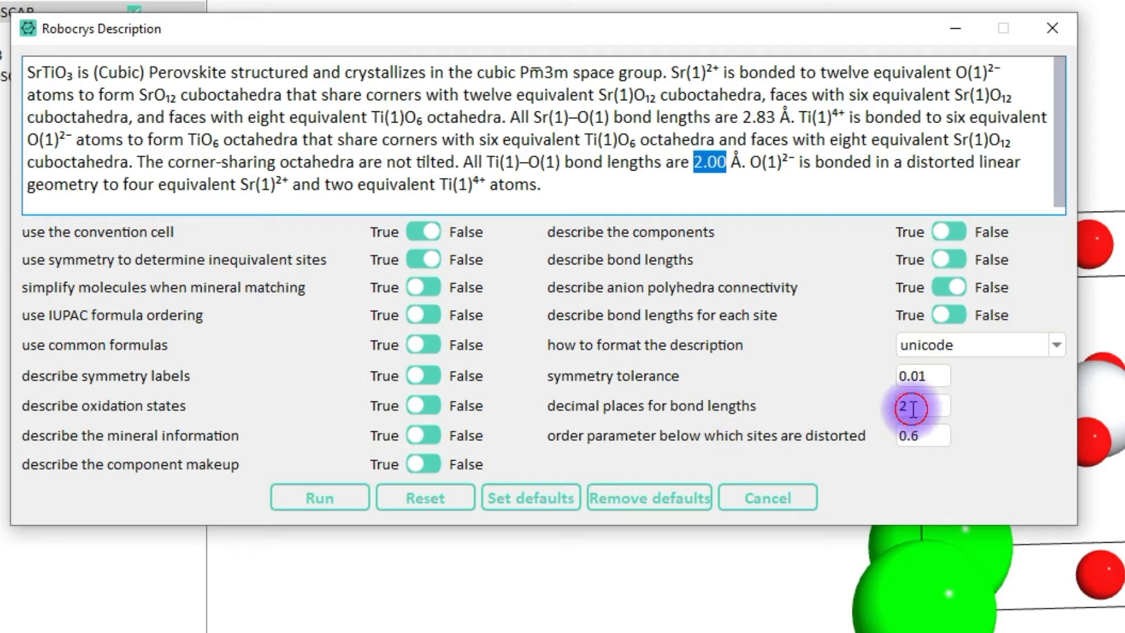
Relate the decimal-places setting to the decimals of the Ti–O and Sr–O bond lengths in the description.
{"action": "left_click_drag", "start_coordinate": [912, 406], "coordinate": [890, 413]}
{"action": "double_click", "coordinate": [713, 163]}
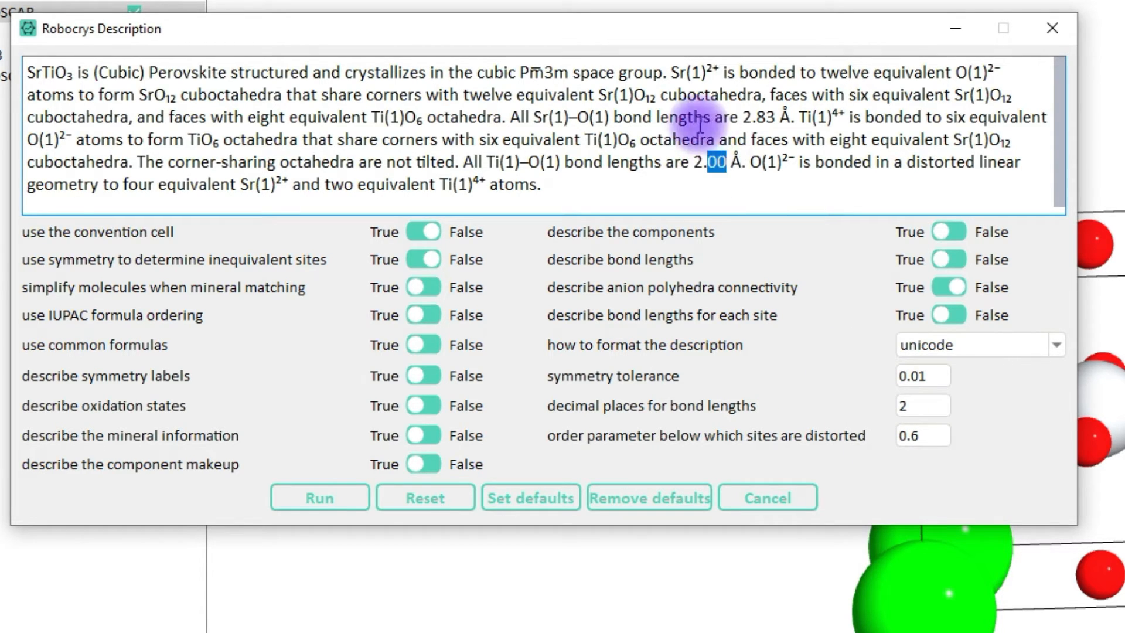
{"action": "left_click", "coordinate": [762, 119]}
{"action": "left_click_drag", "start_coordinate": [759, 119], "coordinate": [767, 119]}
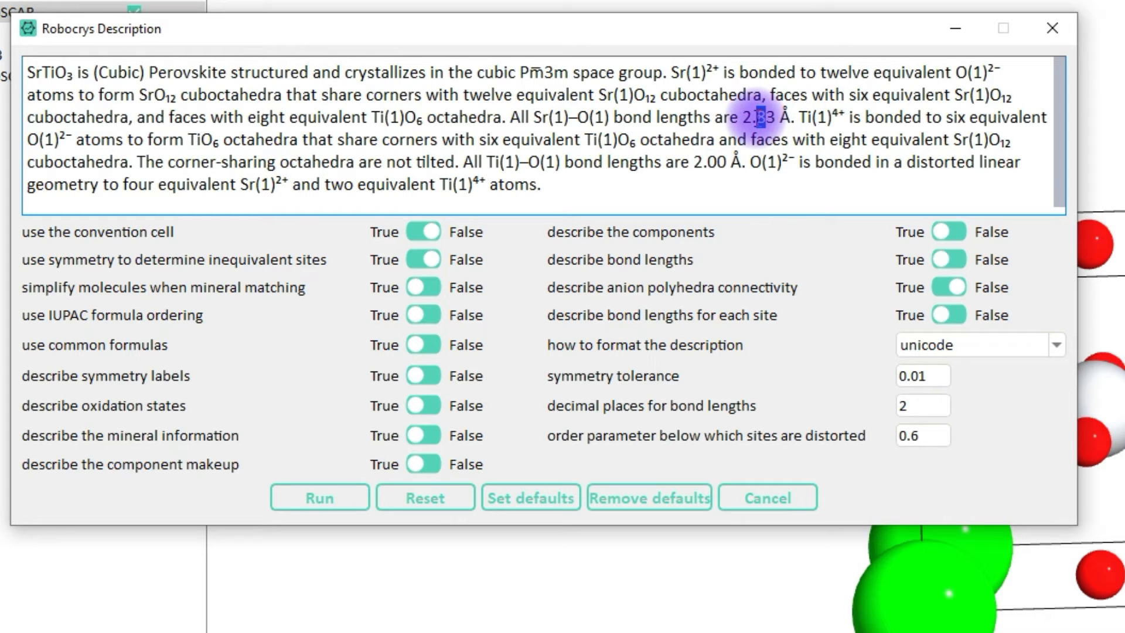
Set the decimal places for bond lengths to 4, highlight the site labels in the text, and disable symmetry labels.
{"action": "double_click", "coordinate": [900, 409]}
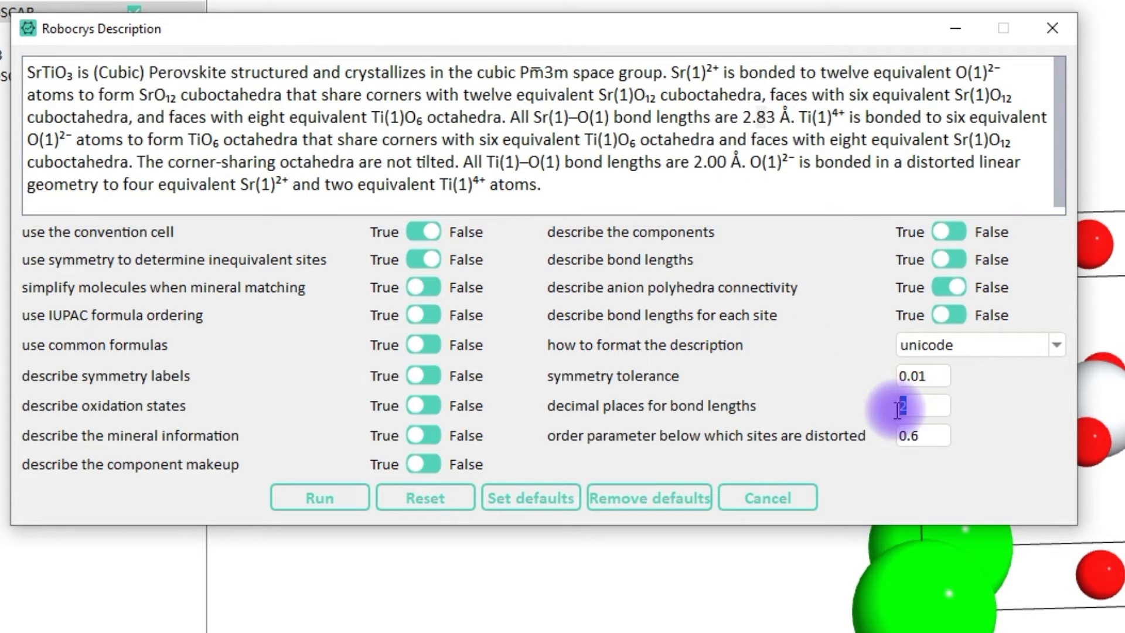
{"action": "type", "text": "4"}
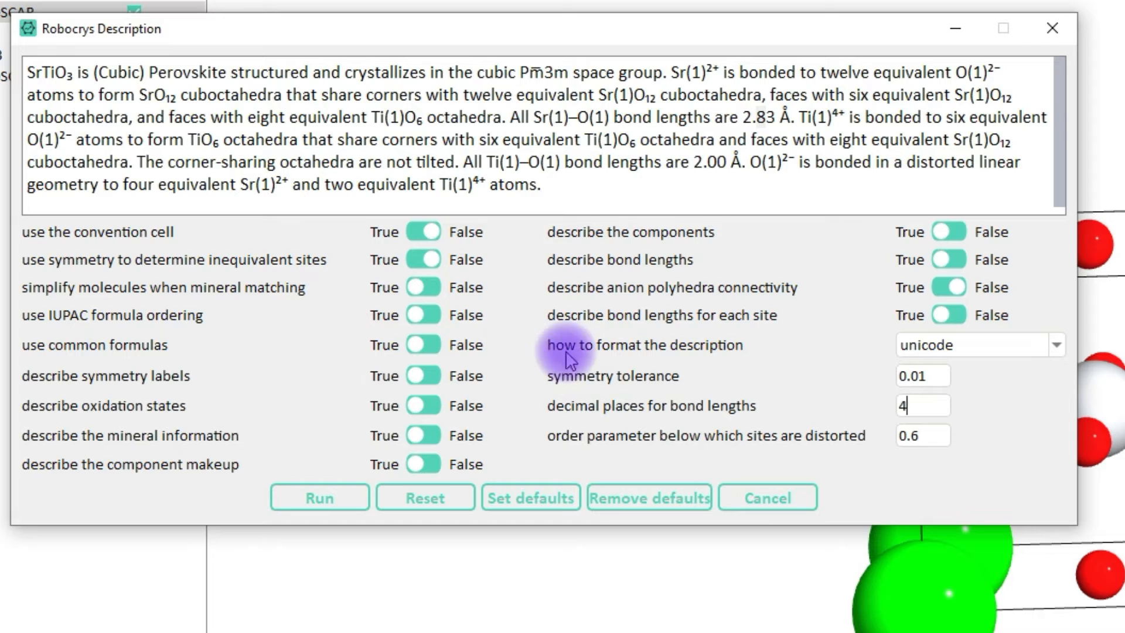
{"action": "double_click", "coordinate": [550, 120]}
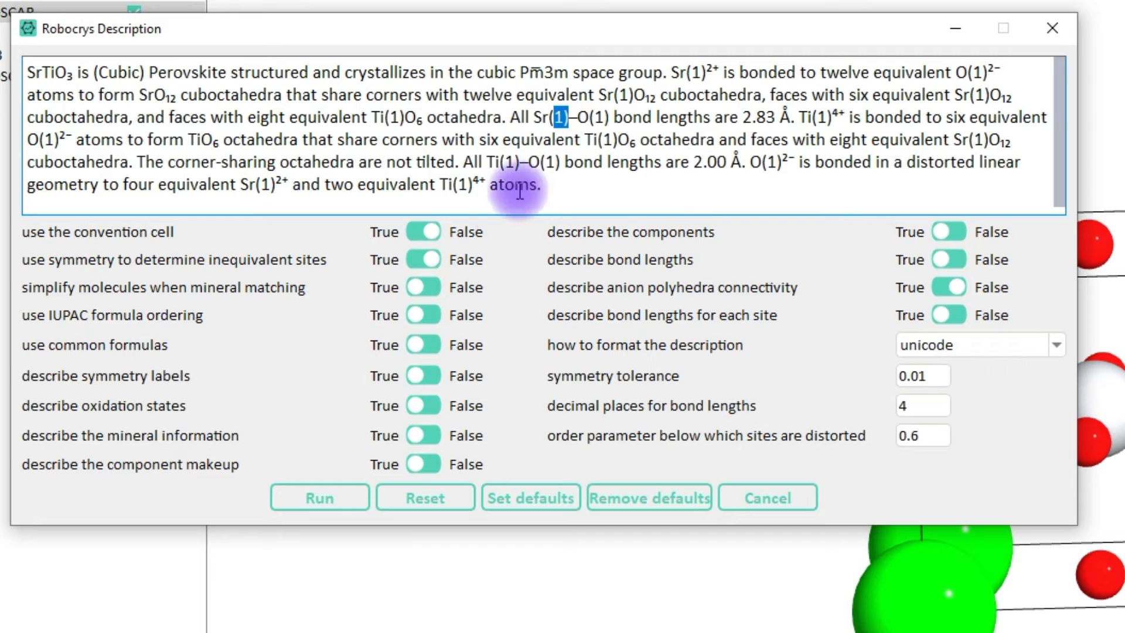
{"action": "double_click", "coordinate": [597, 118]}
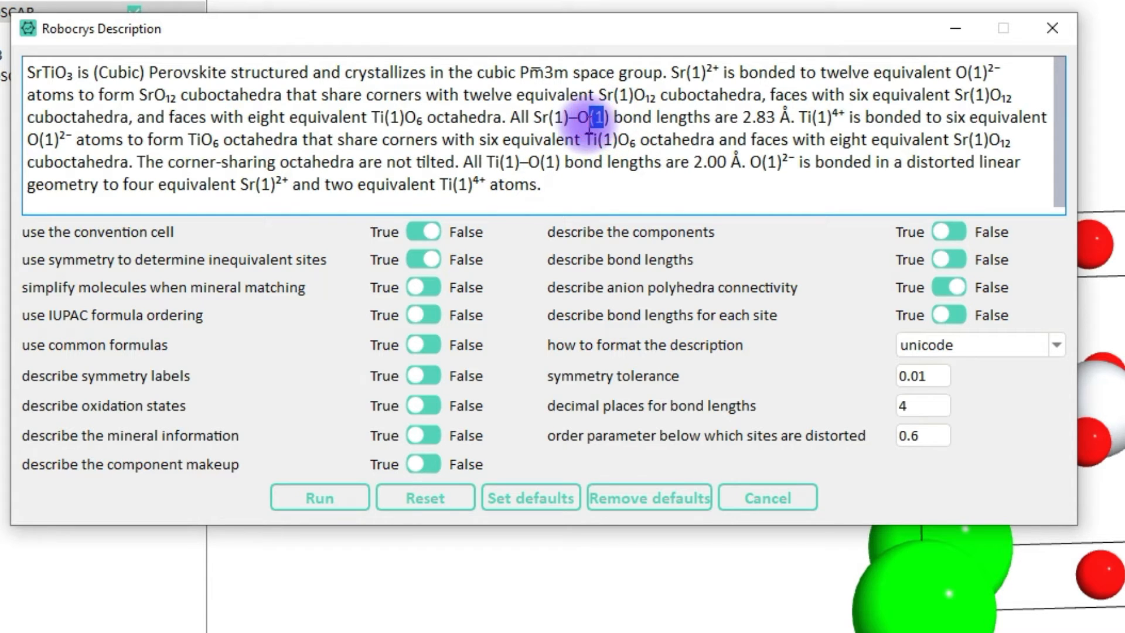
{"action": "double_click", "coordinate": [608, 139]}
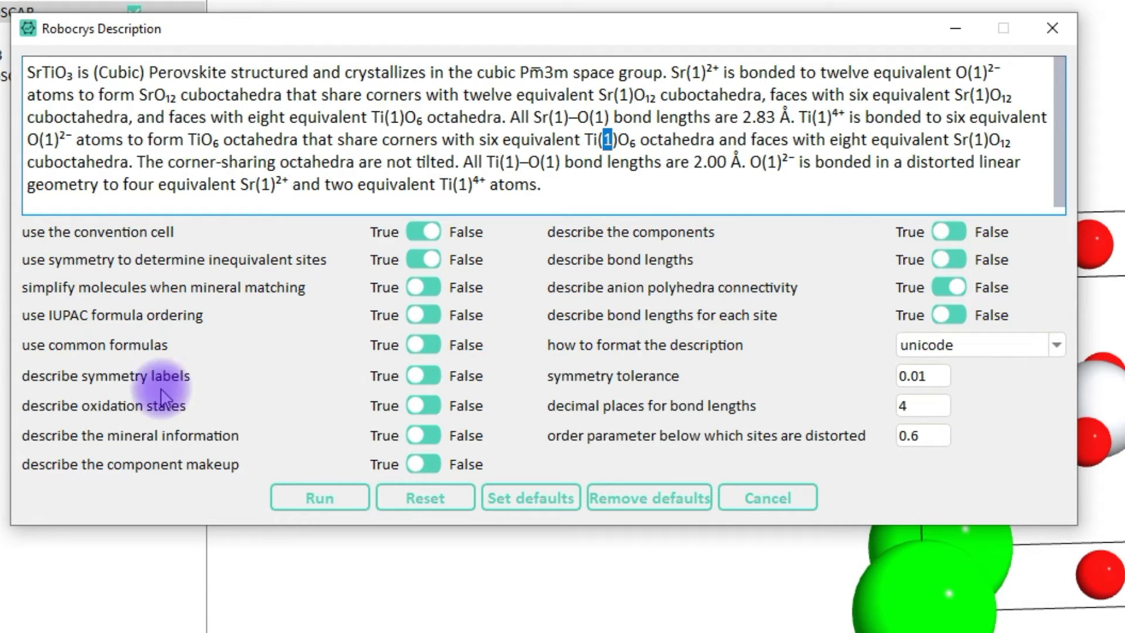
{"action": "left_click", "coordinate": [434, 375]}
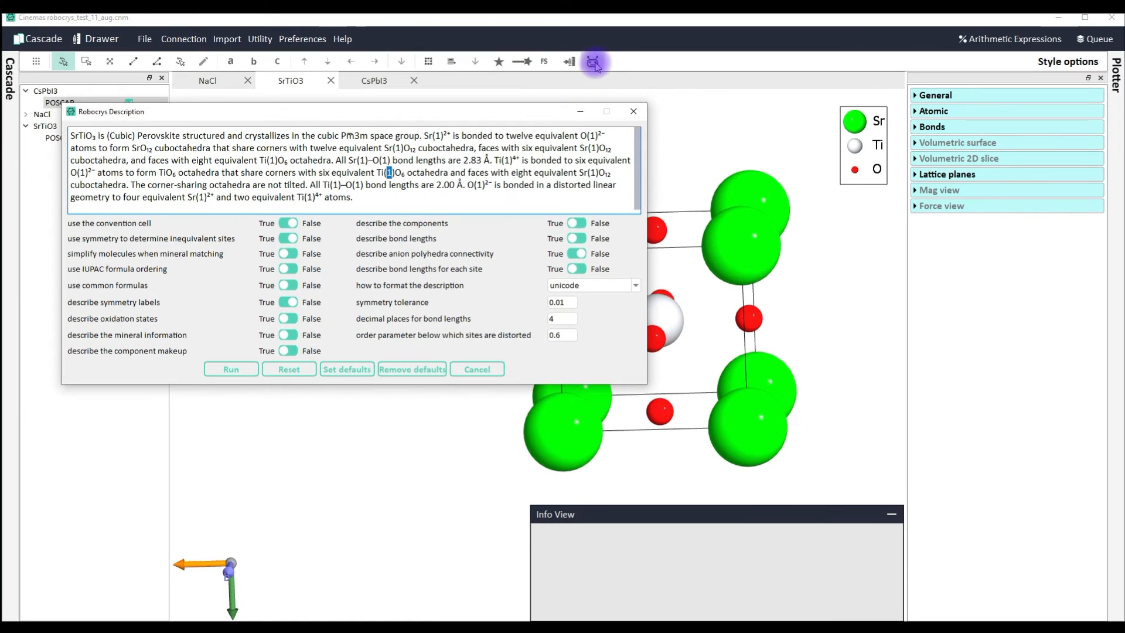
Open a second Robocrys description window for SrTiO3 and restore symmetry labels and 2 decimal places in the first window.
{"action": "left_click", "coordinate": [594, 62]}
{"action": "left_click_drag", "start_coordinate": [548, 183], "coordinate": [426, 344]}
{"action": "left_click", "coordinate": [328, 310]}
{"action": "double_click", "coordinate": [556, 318]}
{"action": "type", "text": "2"}
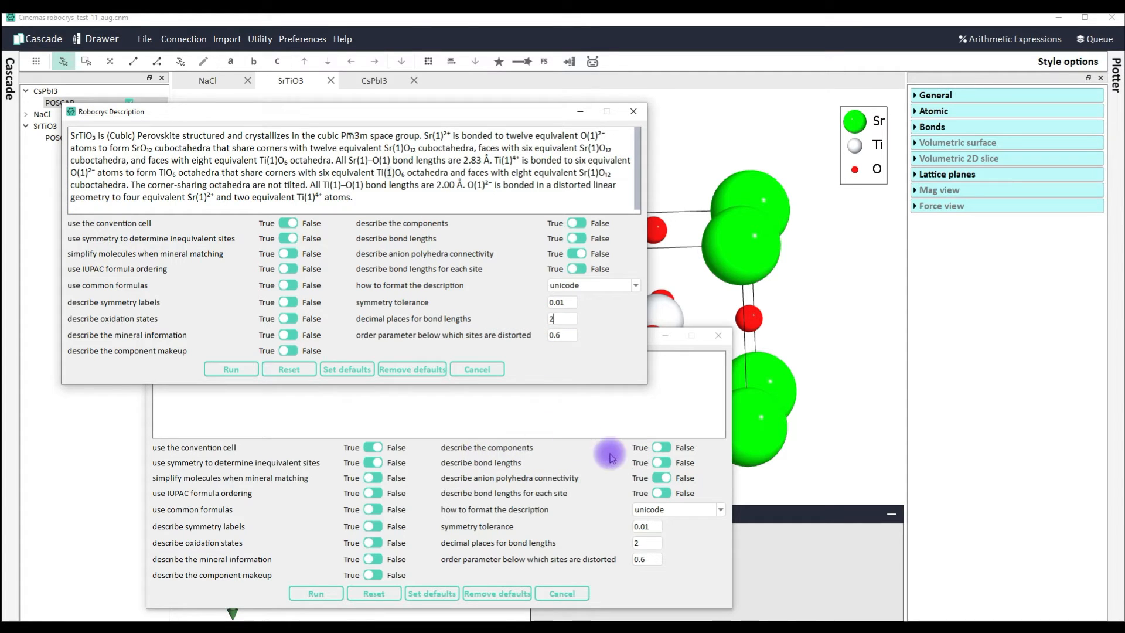
{"action": "left_click", "coordinate": [592, 456]}
{"action": "left_click_drag", "start_coordinate": [505, 339], "coordinate": [665, 263]}
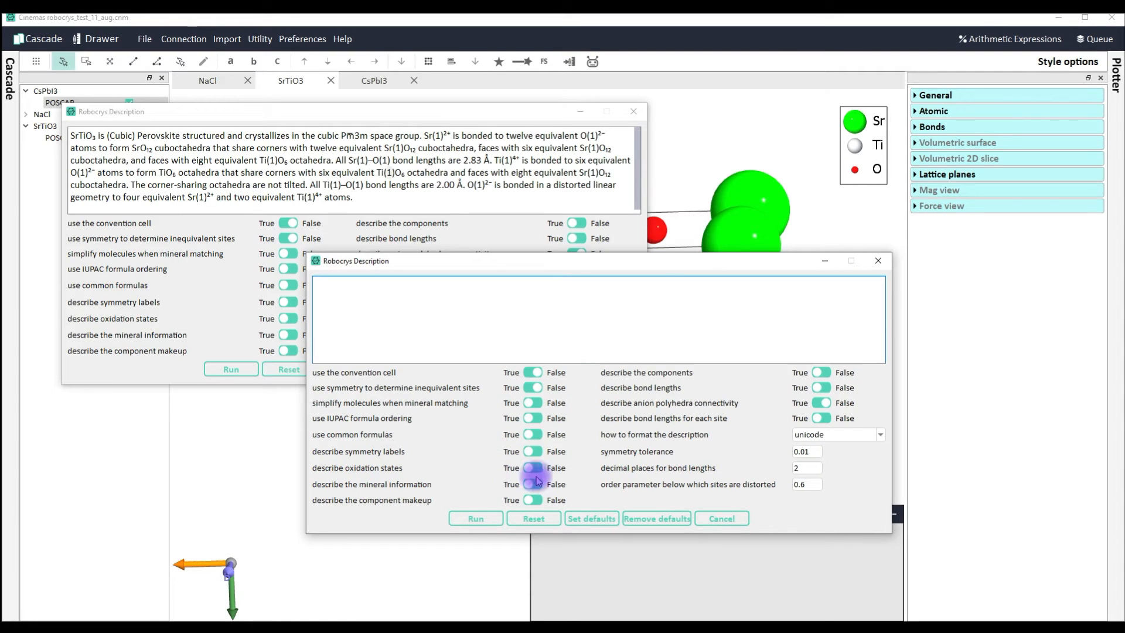
Generate the second SrTiO3 description in unicode with symmetry labels disabled and 4 decimal places for bond lengths.
{"action": "left_click", "coordinate": [536, 451]}
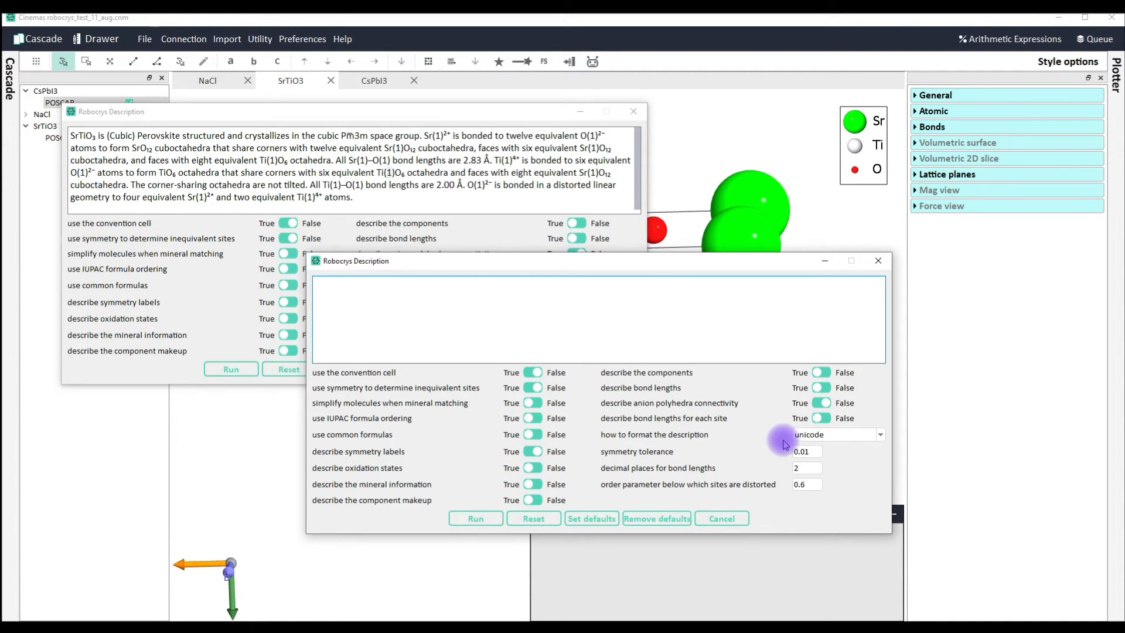
{"action": "left_click", "coordinate": [828, 436]}
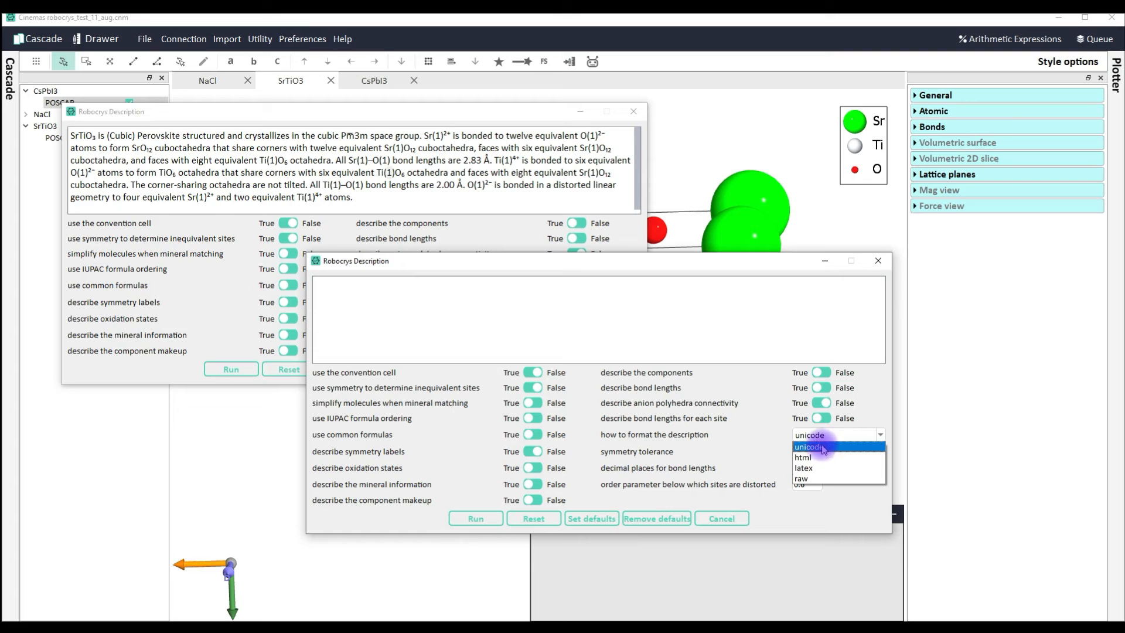
{"action": "left_click", "coordinate": [823, 448]}
{"action": "double_click", "coordinate": [801, 467]}
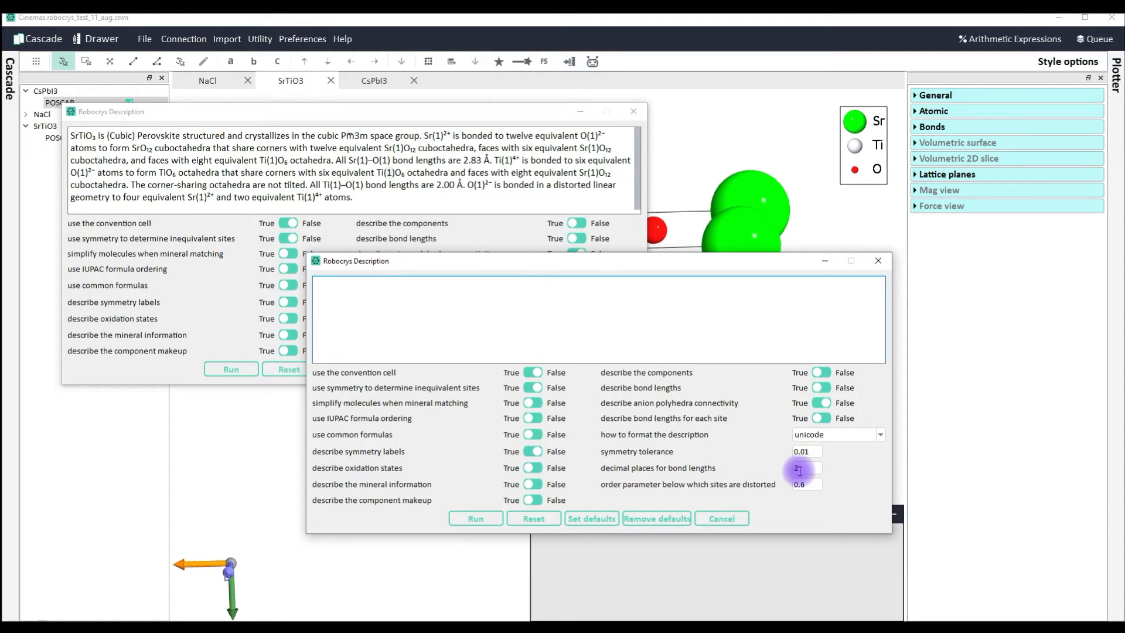
{"action": "type", "text": "4"}
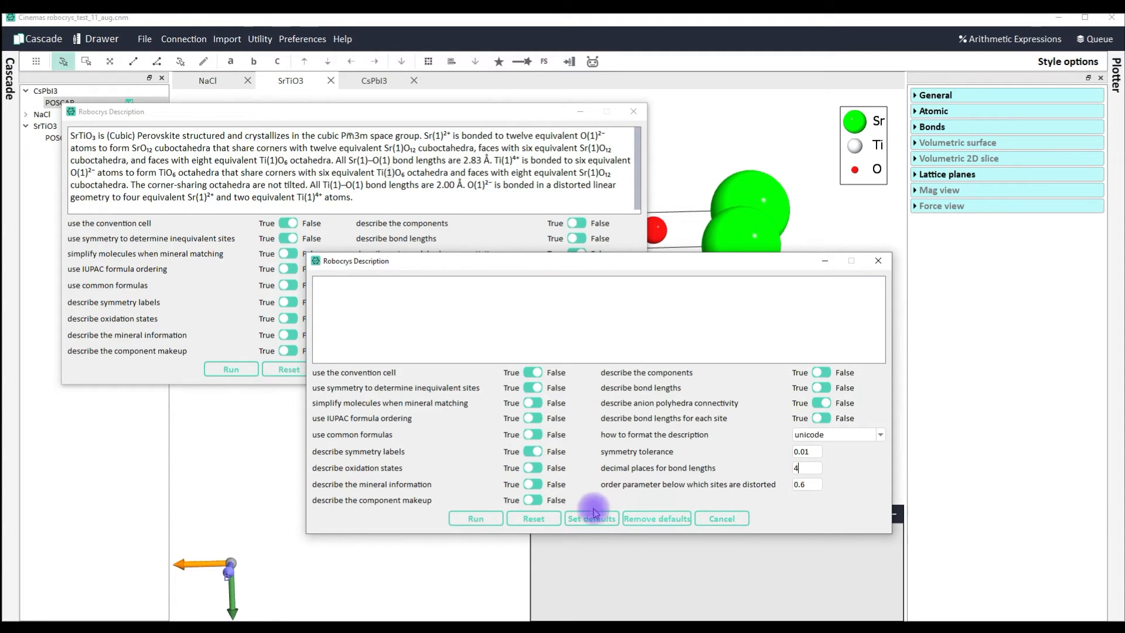
{"action": "left_click", "coordinate": [491, 519]}
{"action": "left_click_drag", "start_coordinate": [573, 263], "coordinate": [360, 252]}
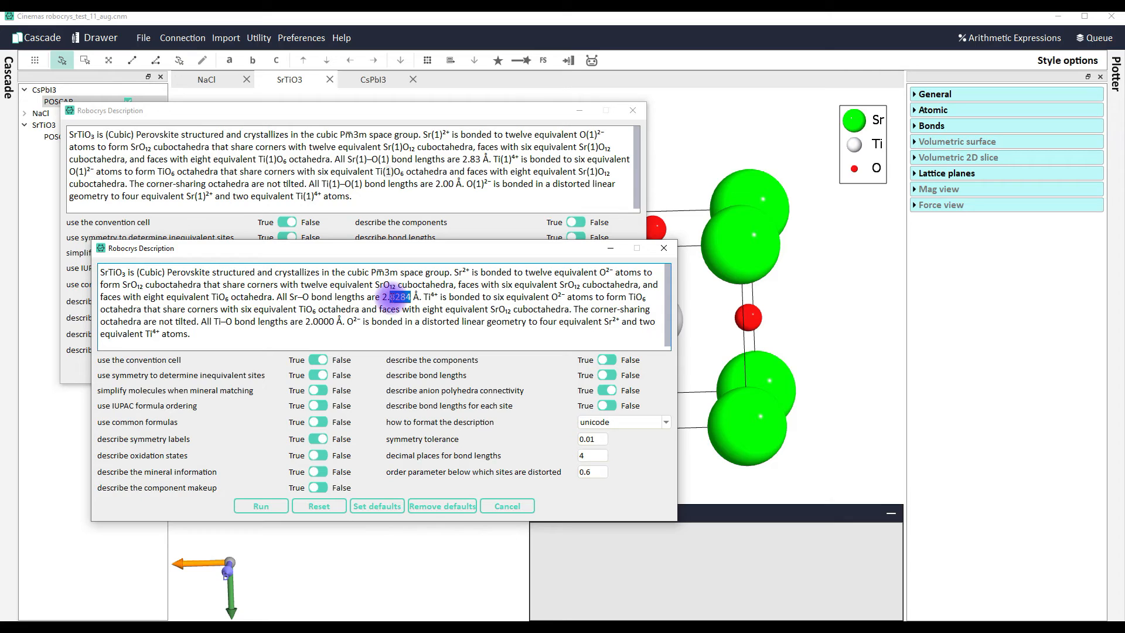
Compare the Sr–O bond length precision and the site labels between the two SrTiO3 descriptions.
{"action": "left_click_drag", "start_coordinate": [391, 297], "coordinate": [387, 297]}
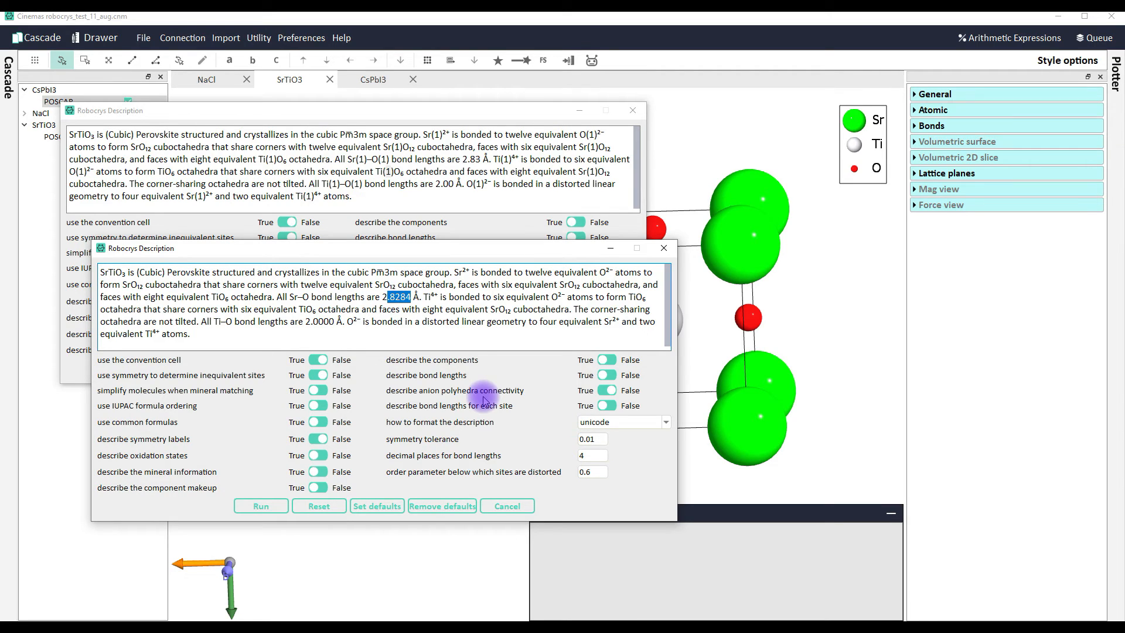
{"action": "left_click", "coordinate": [315, 197]}
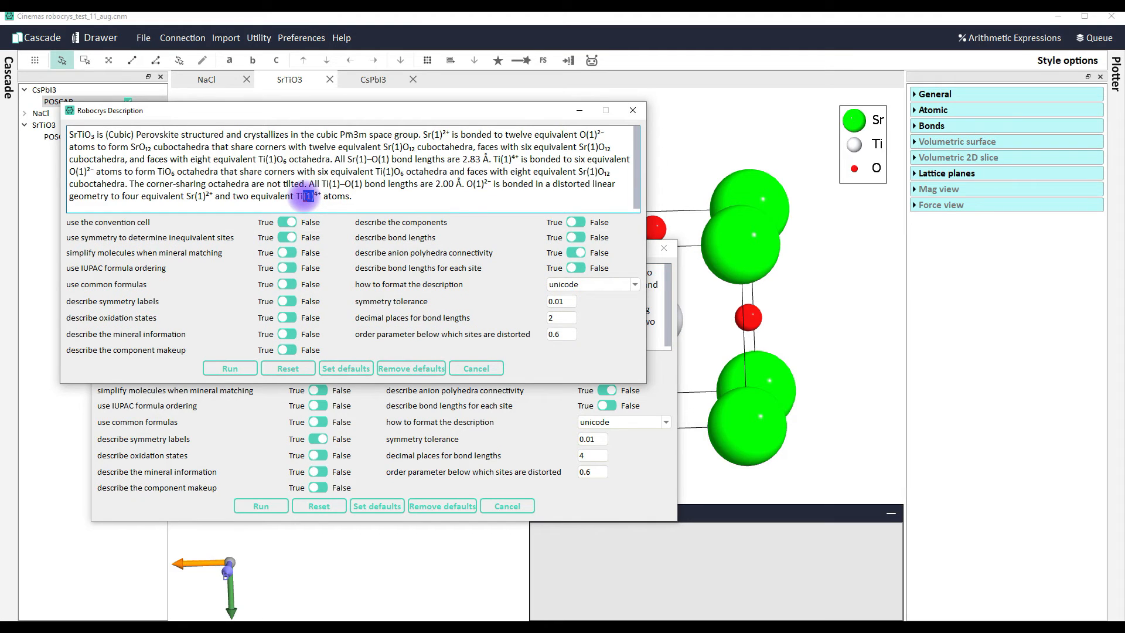
{"action": "left_click", "coordinate": [252, 446]}
{"action": "left_click", "coordinate": [212, 339]}
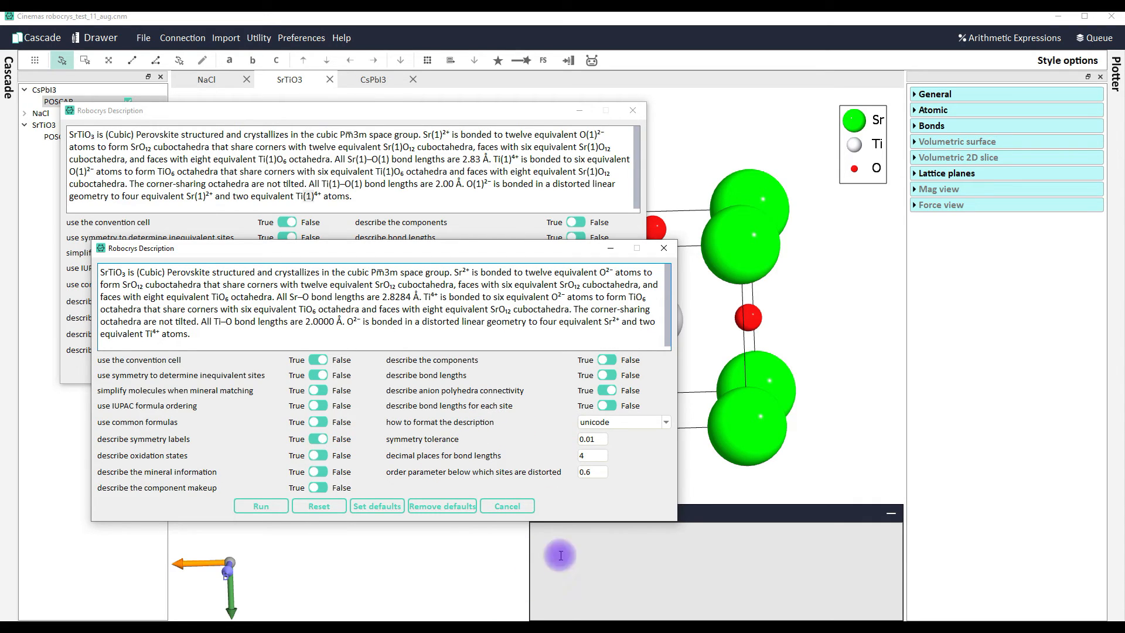
Switch to Chrome to view the Robocrystallographer documentation's Introduction page and its web address, and return to the structure viewer.
{"action": "mouse_move", "coordinate": [560, 621]}
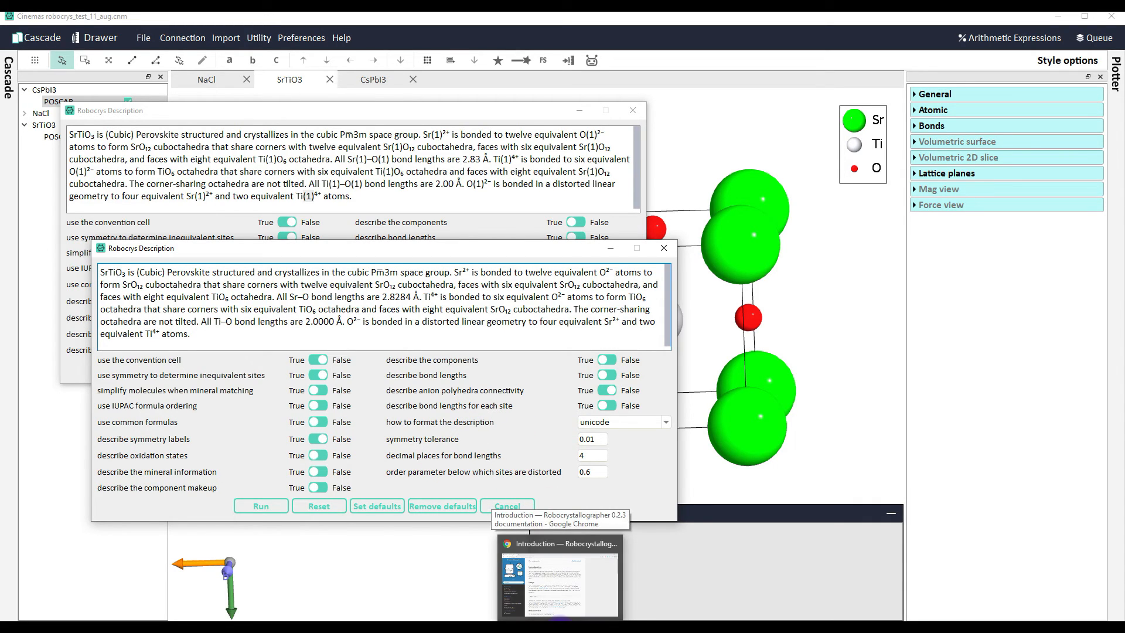
{"action": "left_click", "coordinate": [560, 619]}
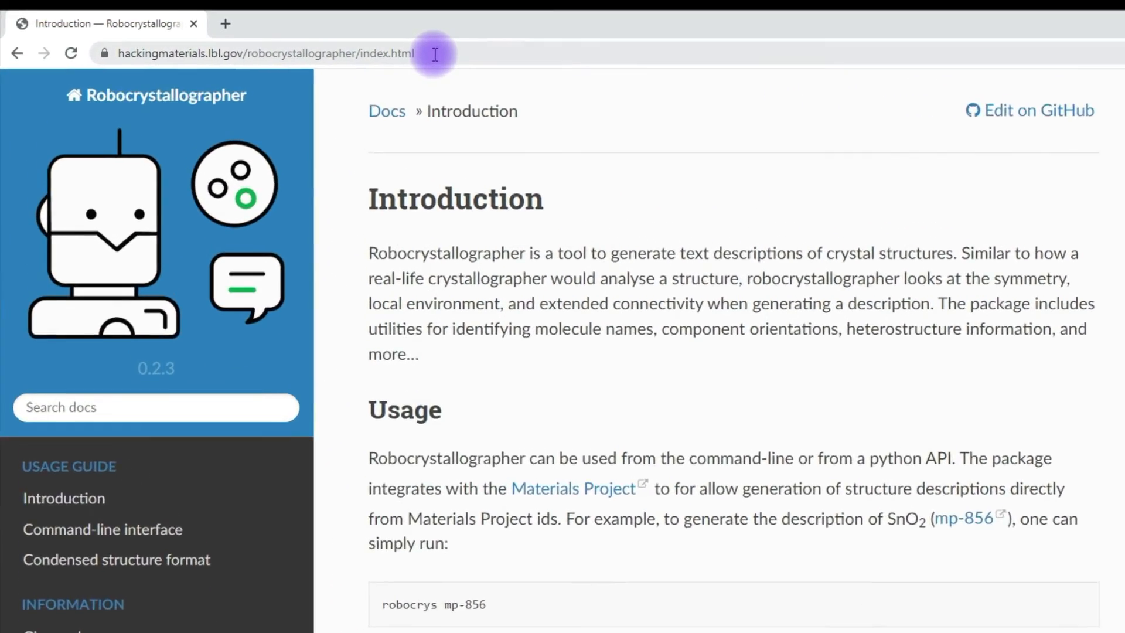
{"action": "left_click_drag", "start_coordinate": [304, 43], "coordinate": [35, 61]}
{"action": "left_click", "coordinate": [1059, 237]}
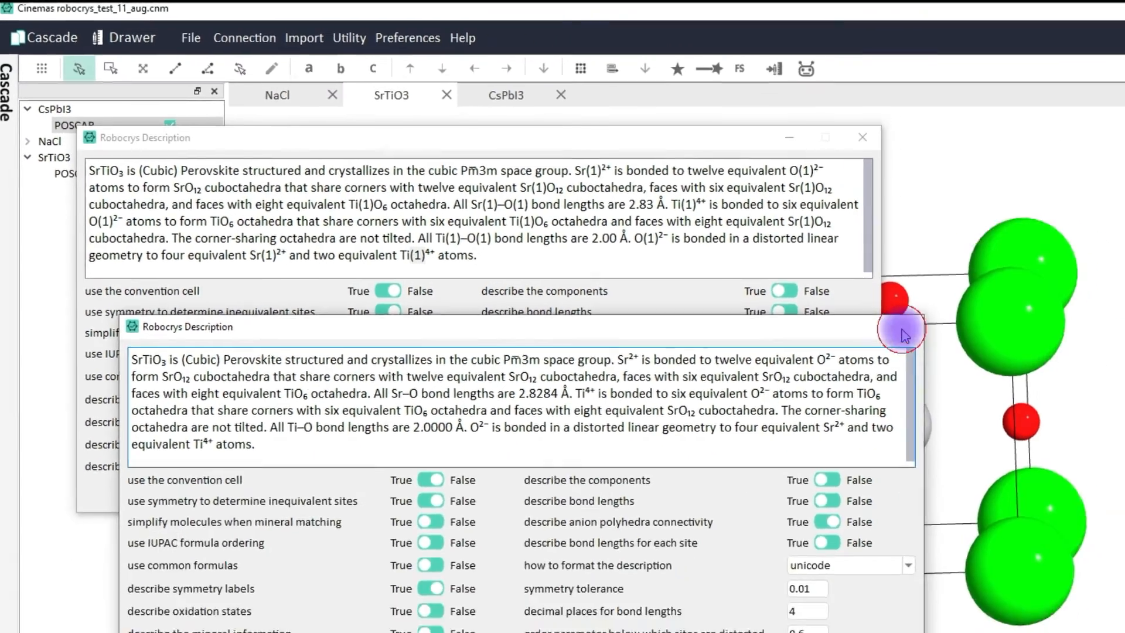
Close the second SrTiO3 description window and generate a Robocrys description for the CsPbI3 structure with the default settings.
{"action": "left_click", "coordinate": [905, 331]}
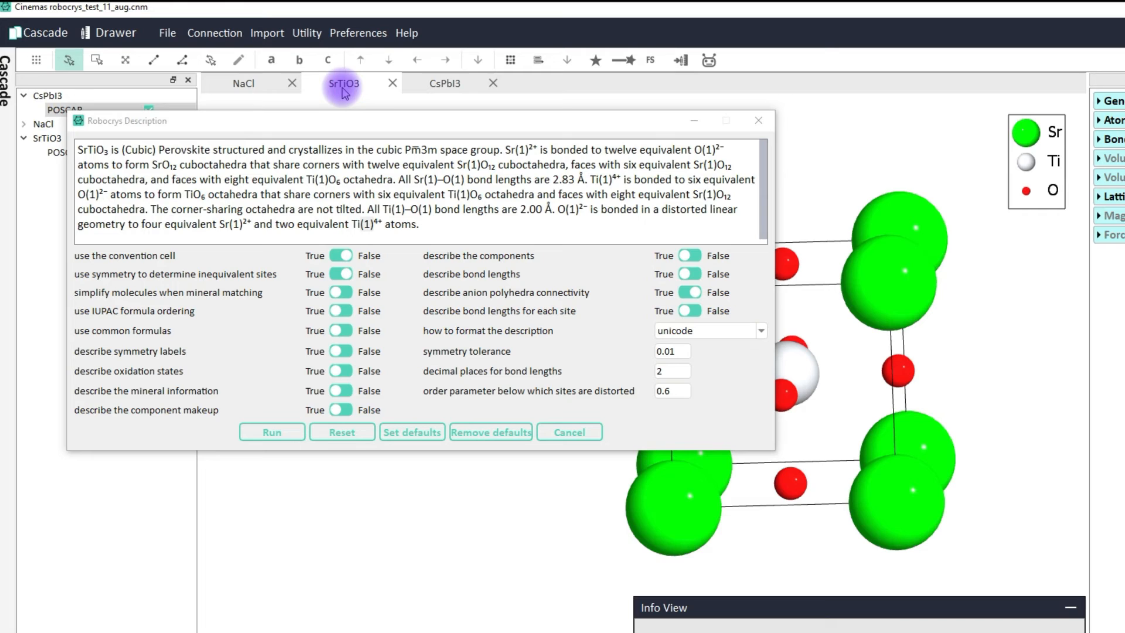
{"action": "left_click", "coordinate": [433, 97]}
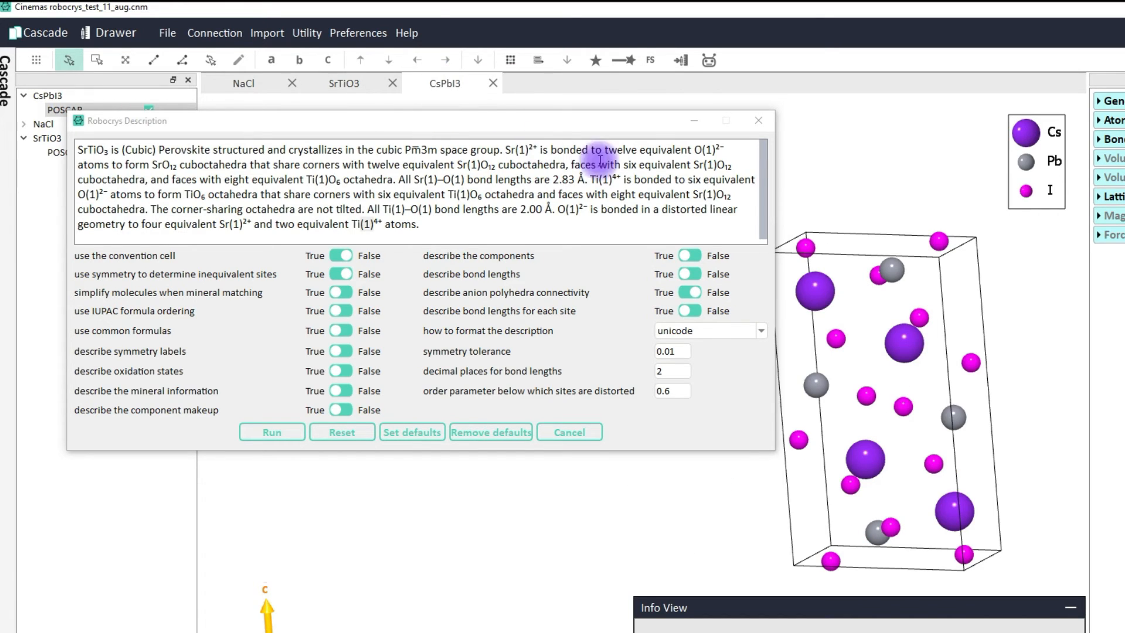
{"action": "left_click", "coordinate": [713, 71]}
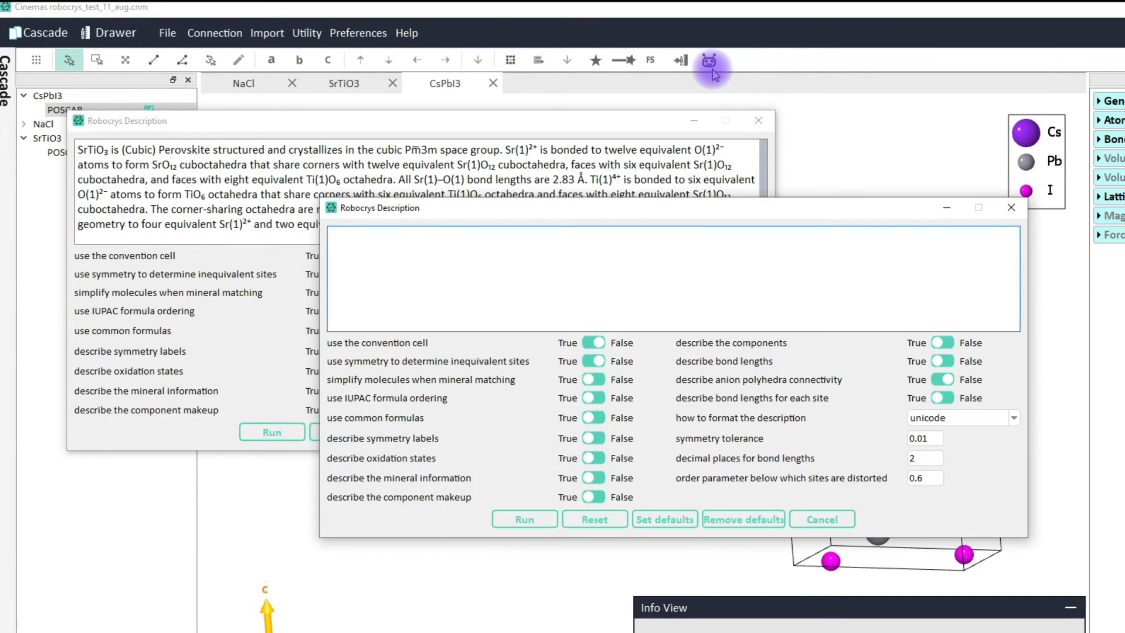
{"action": "left_click", "coordinate": [525, 518]}
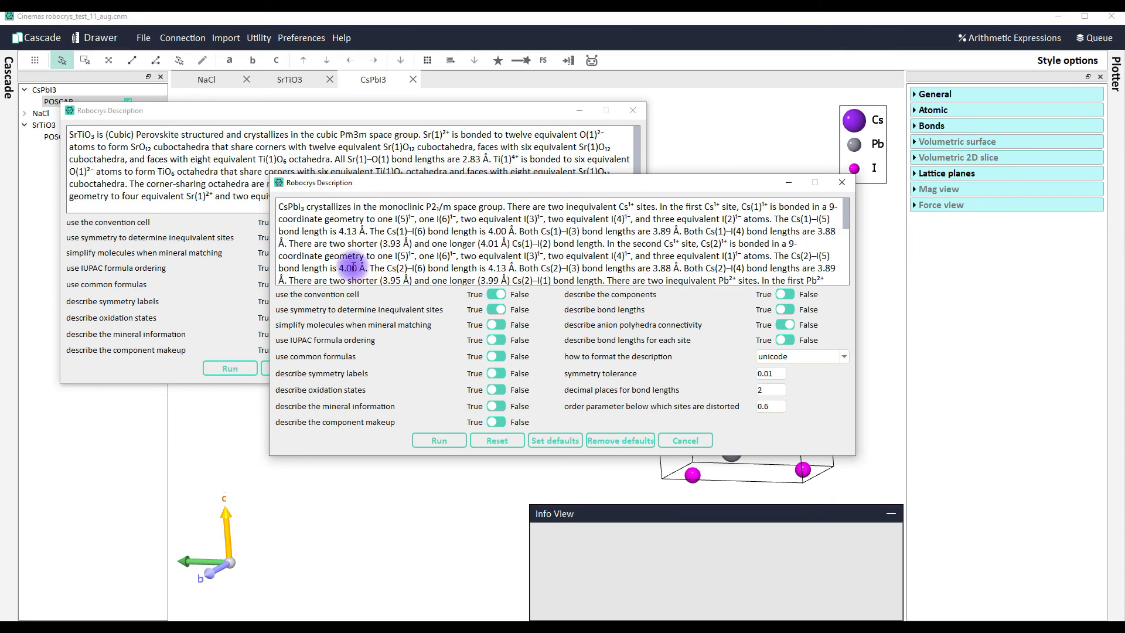
Highlight the CsPbI3 formula in its description, close that window, and return to the SrTiO3 description.
{"action": "left_click_drag", "start_coordinate": [279, 207], "coordinate": [305, 207]}
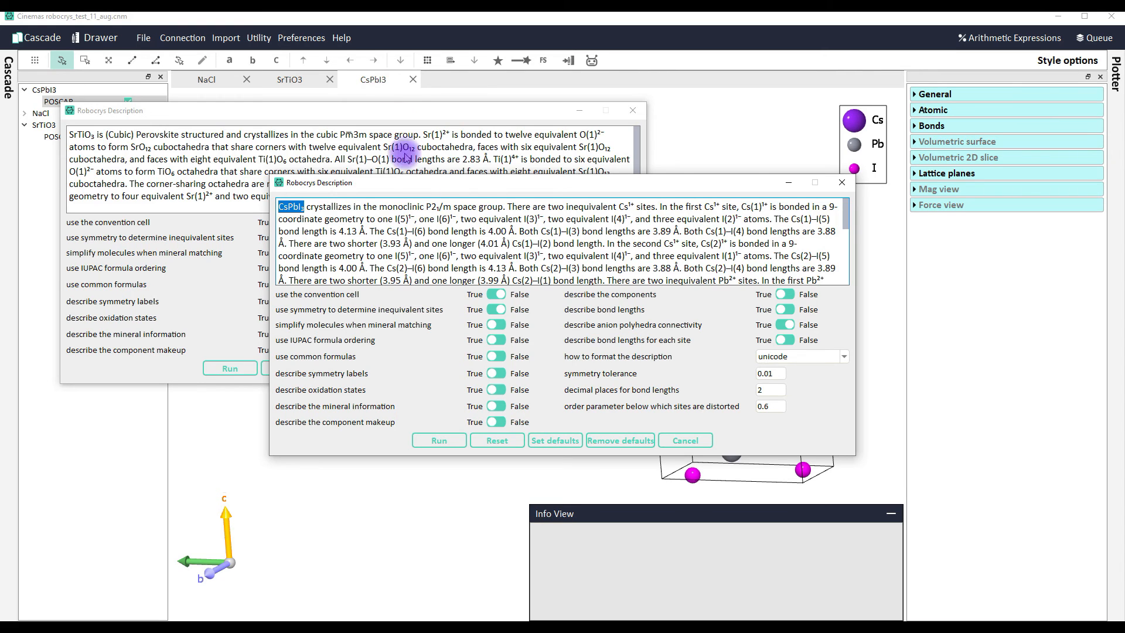
{"action": "left_click", "coordinate": [842, 184]}
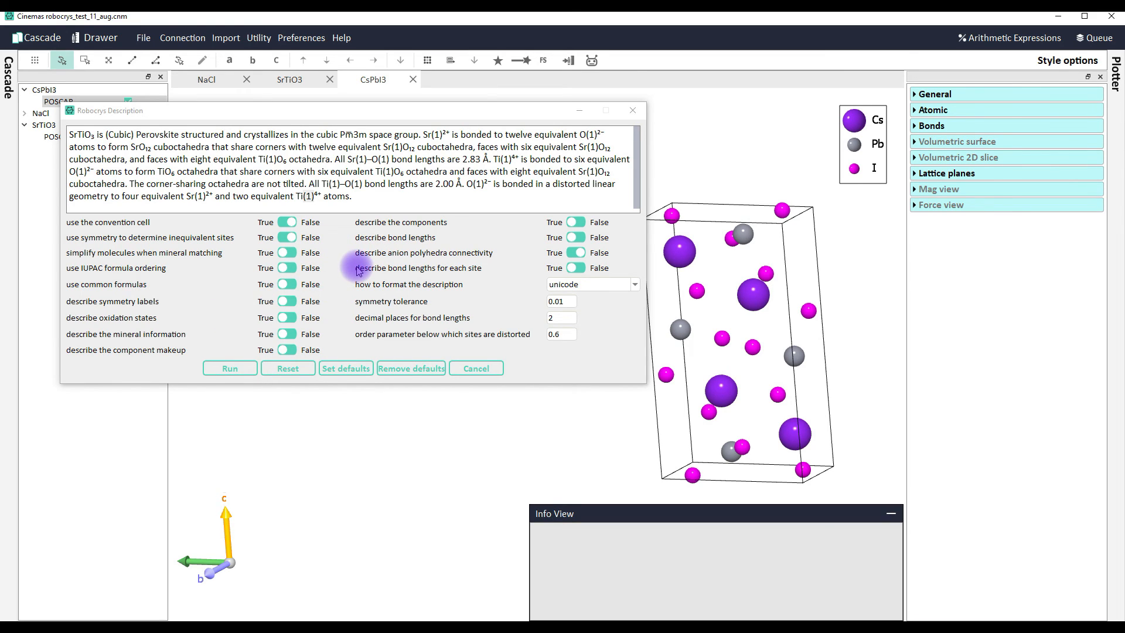
{"action": "left_click", "coordinate": [287, 284]}
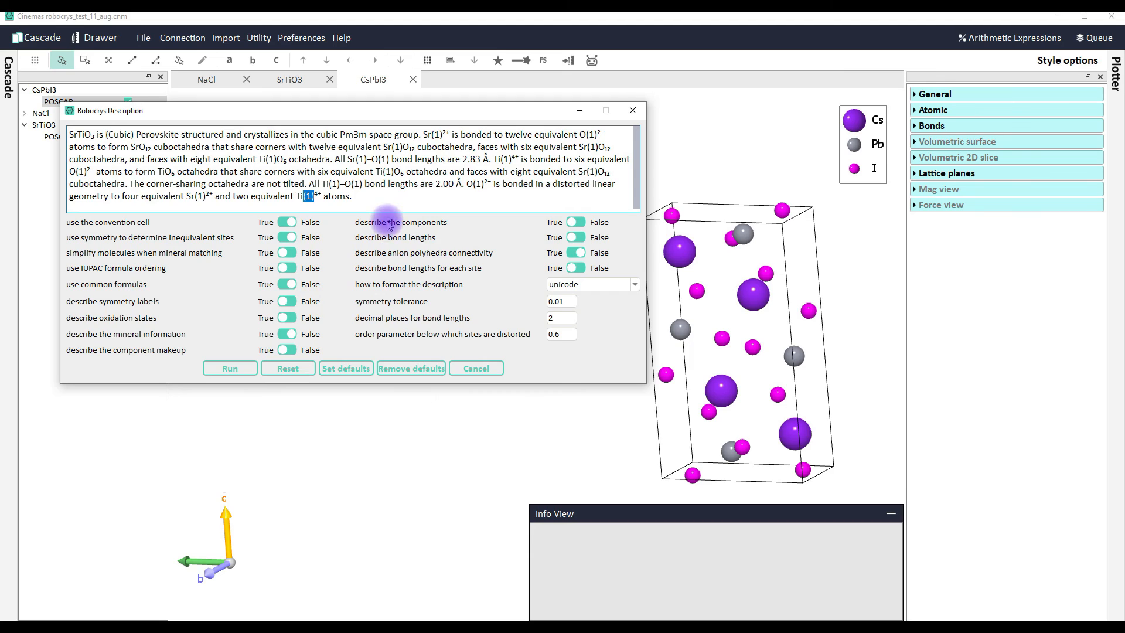
{"action": "left_click", "coordinate": [389, 197]}
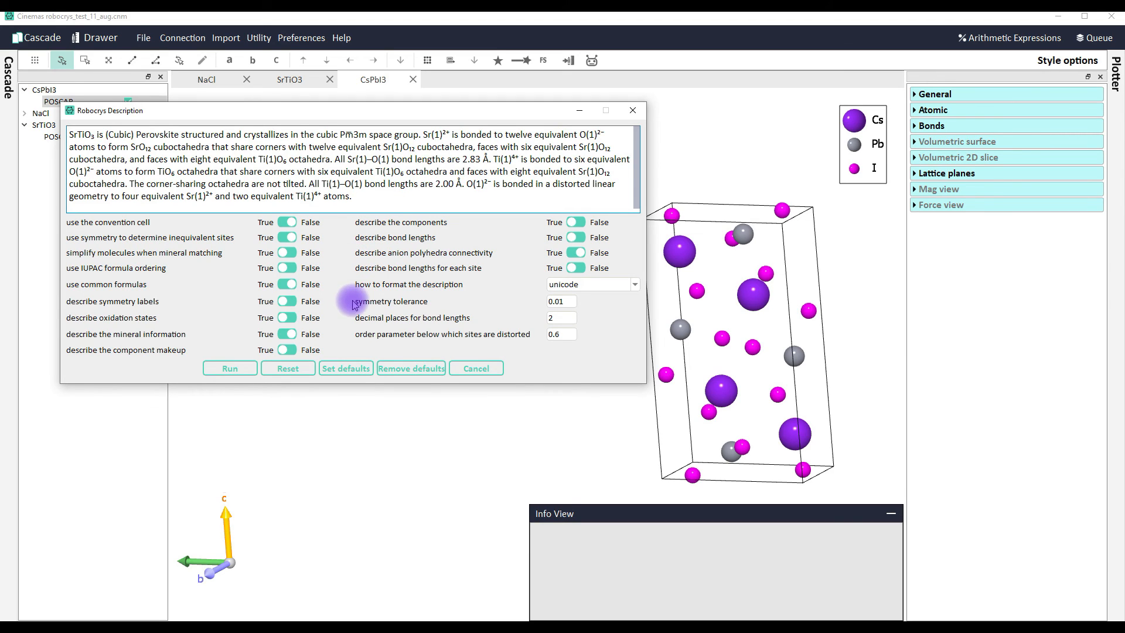